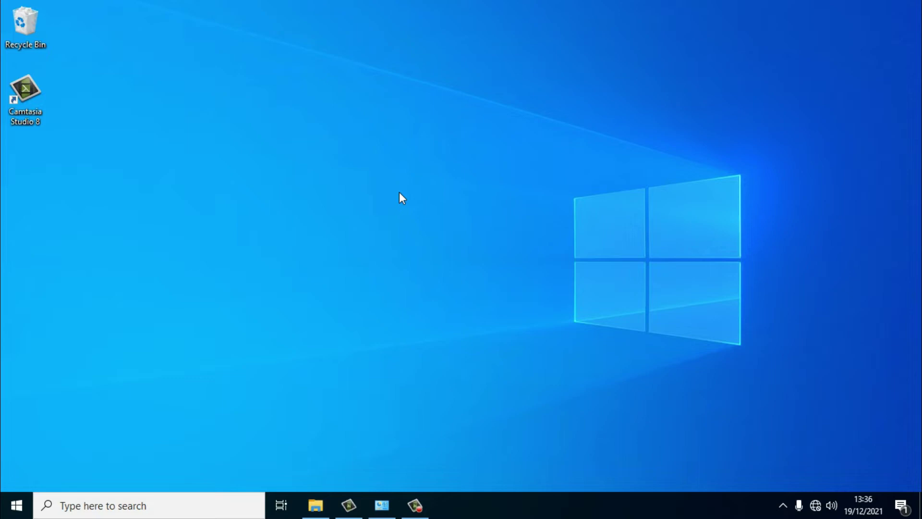
# - Open the desktop's Personalisation settings and show the Background page
pyautogui.rightClick(398, 128)
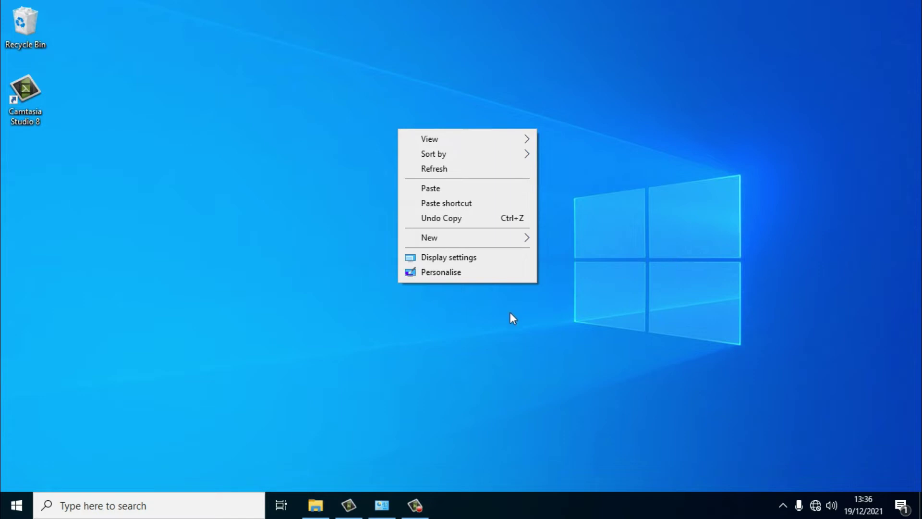
pyautogui.click(448, 276)
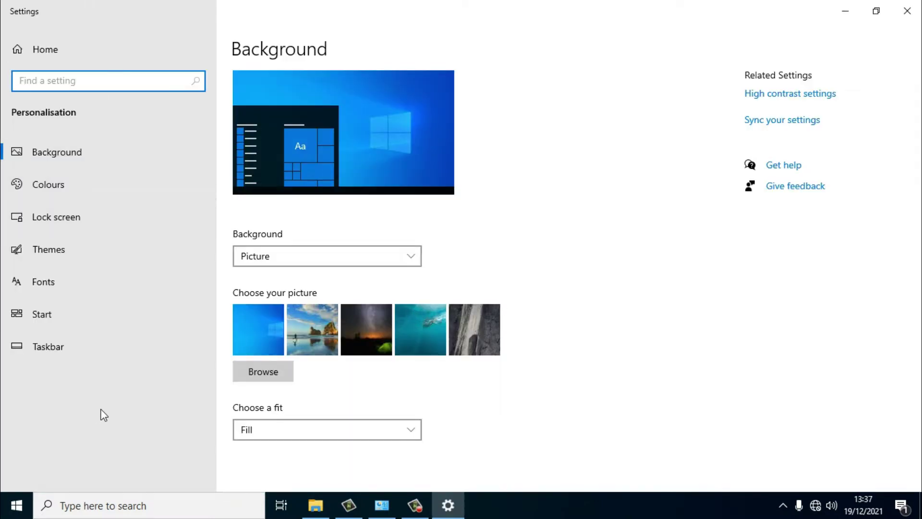
pyautogui.click(115, 165)
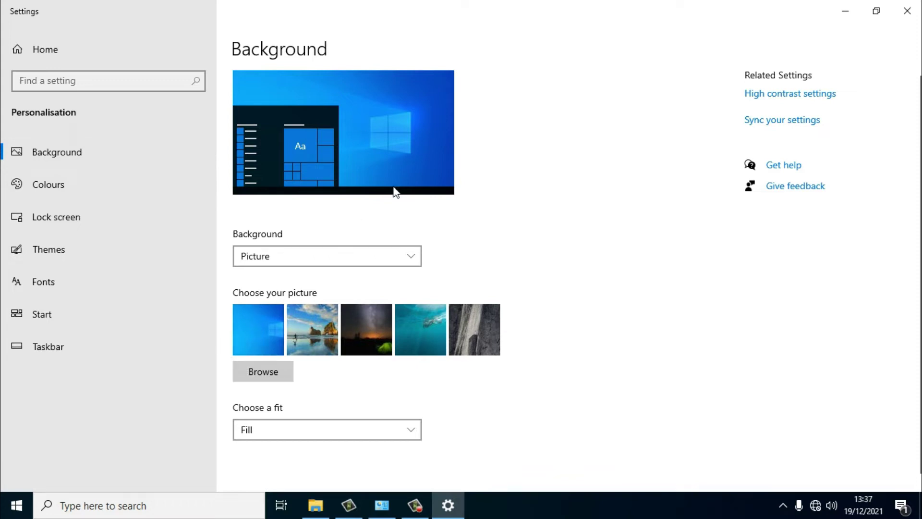
# - Try several preset background pictures, choose the blue Windows picture, and check the desktop before returning to Settings
pyautogui.click(367, 333)
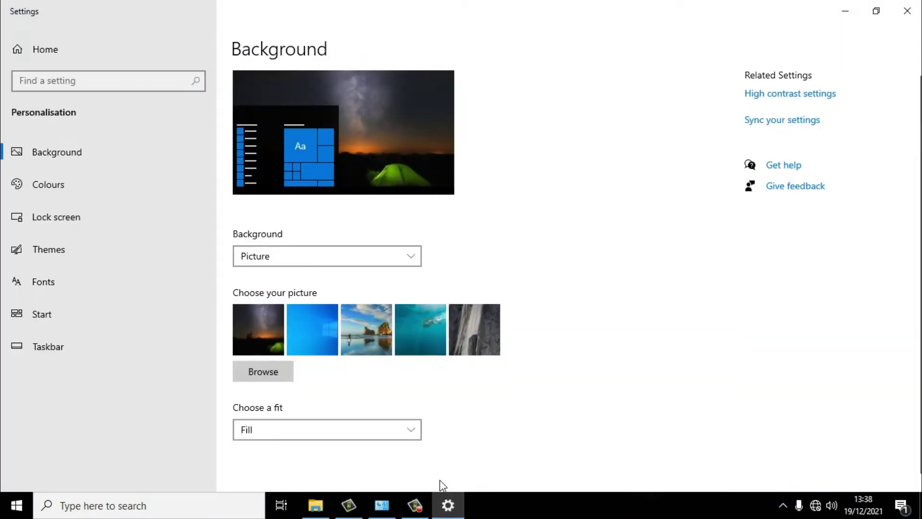
pyautogui.click(422, 321)
pyautogui.click(476, 320)
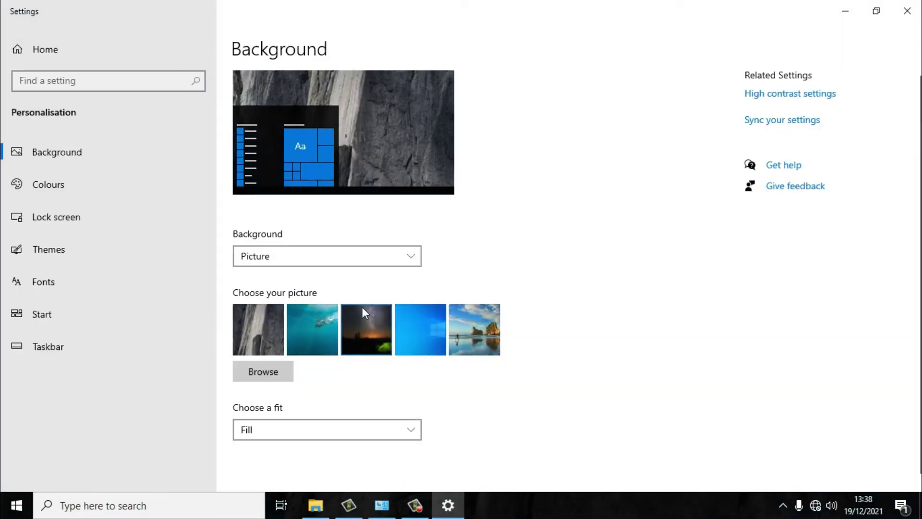
pyautogui.click(362, 312)
pyautogui.click(417, 334)
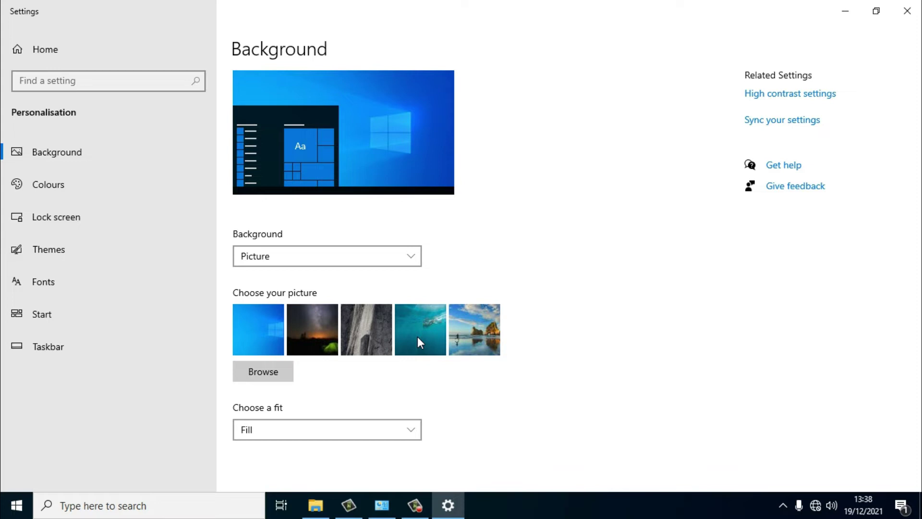
pyautogui.click(845, 10)
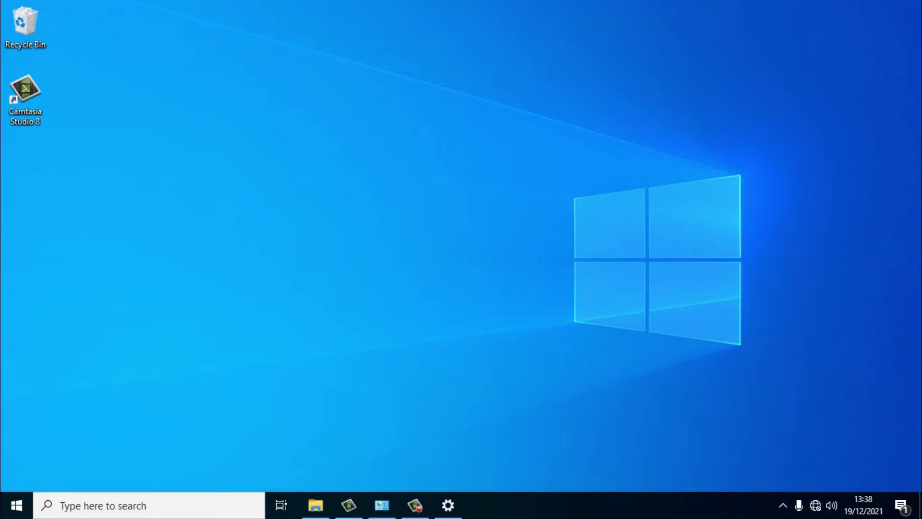
pyautogui.click(448, 509)
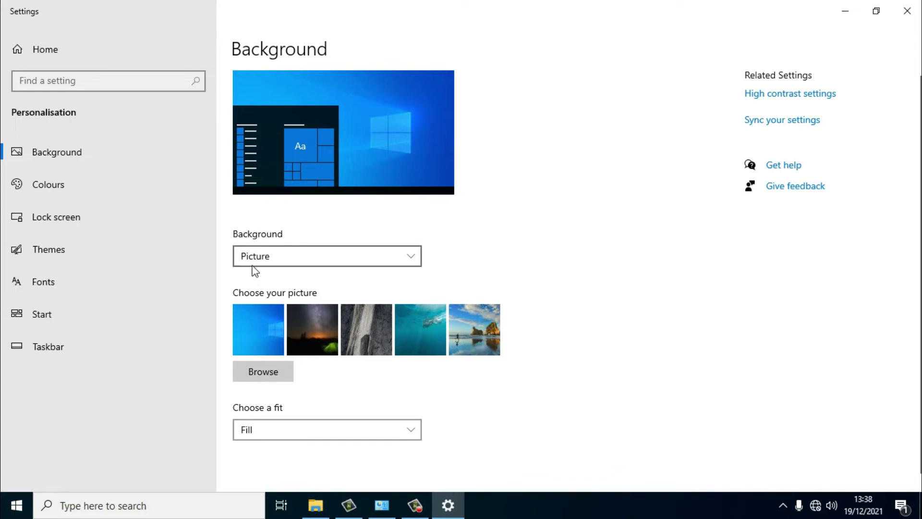
# - Change the background to a solid green colour and check it on the desktop
pyautogui.click(374, 253)
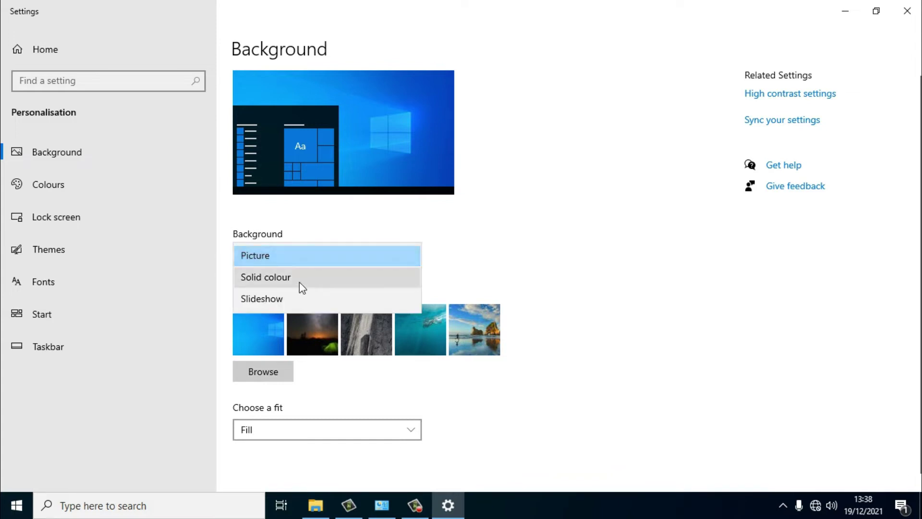
pyautogui.click(299, 282)
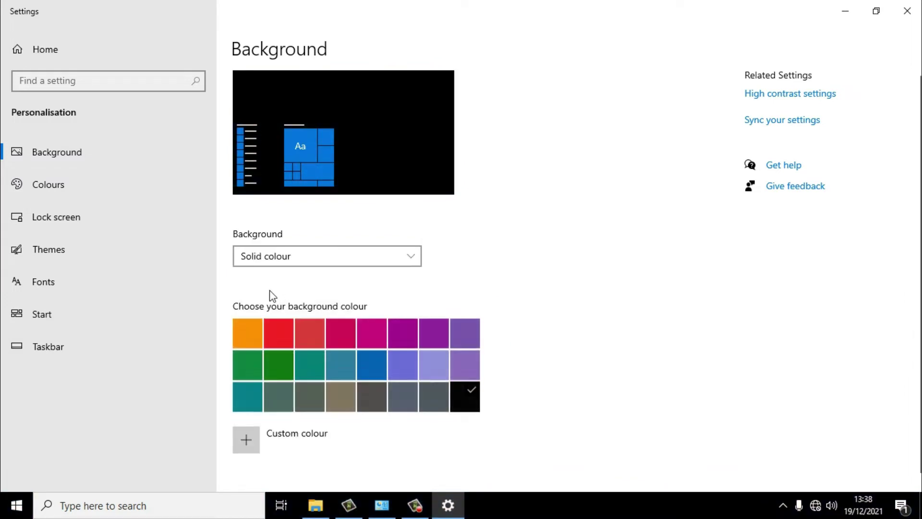
pyautogui.click(250, 365)
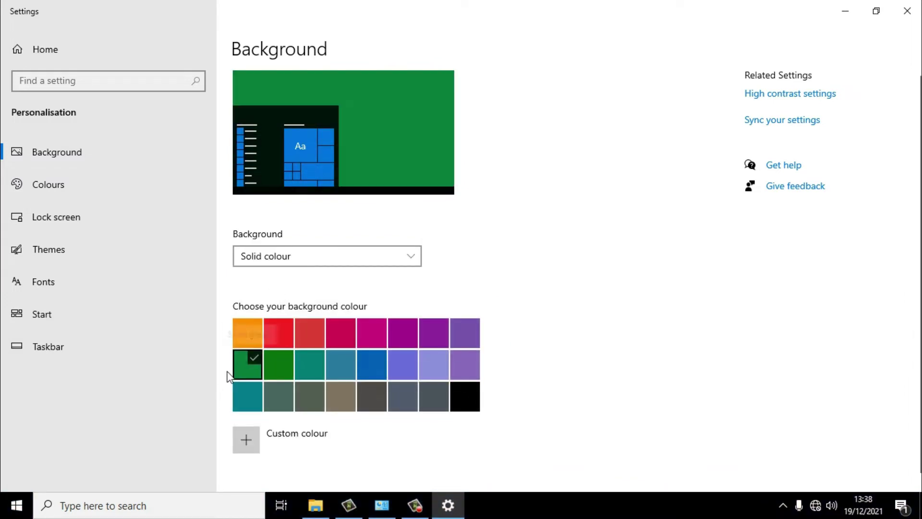
pyautogui.click(850, 11)
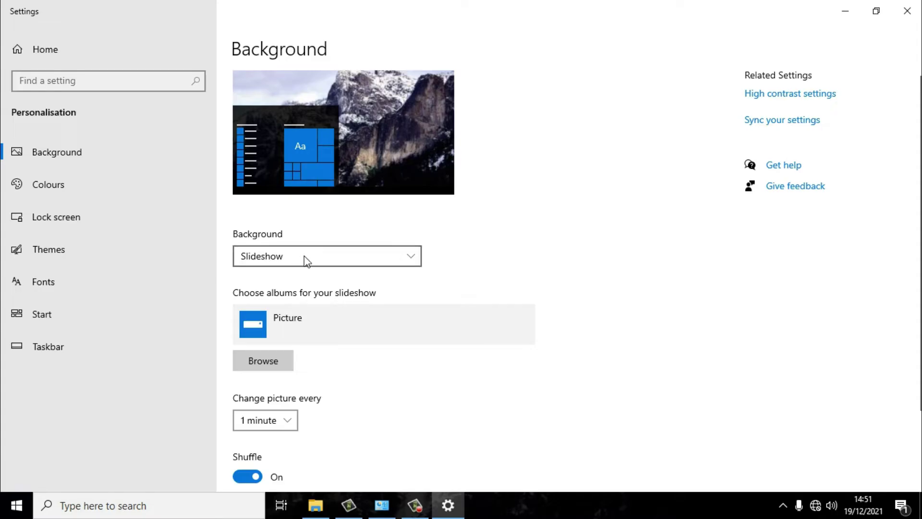
# - Set the background type to Slideshow and choose the Picture folder on the Software (E:) drive as its album
pyautogui.click(304, 259)
pyautogui.click(289, 259)
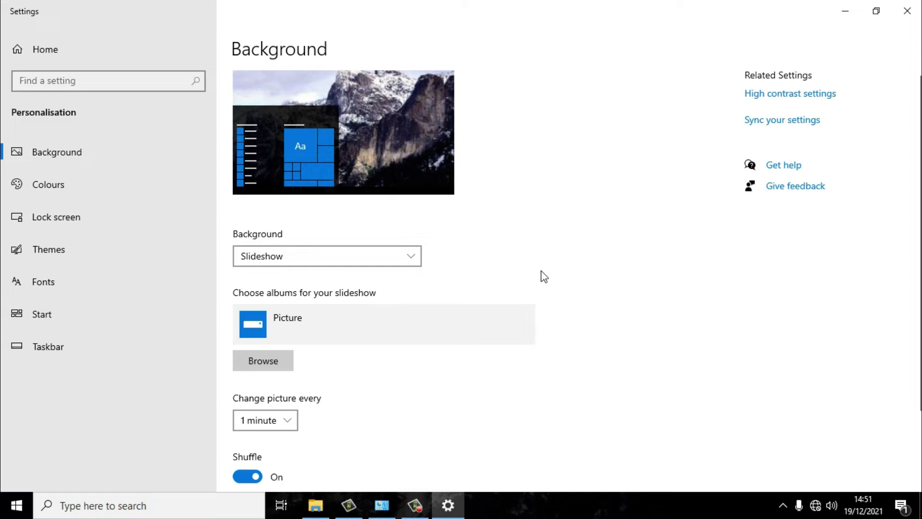
pyautogui.scroll(-2, 535, 274)
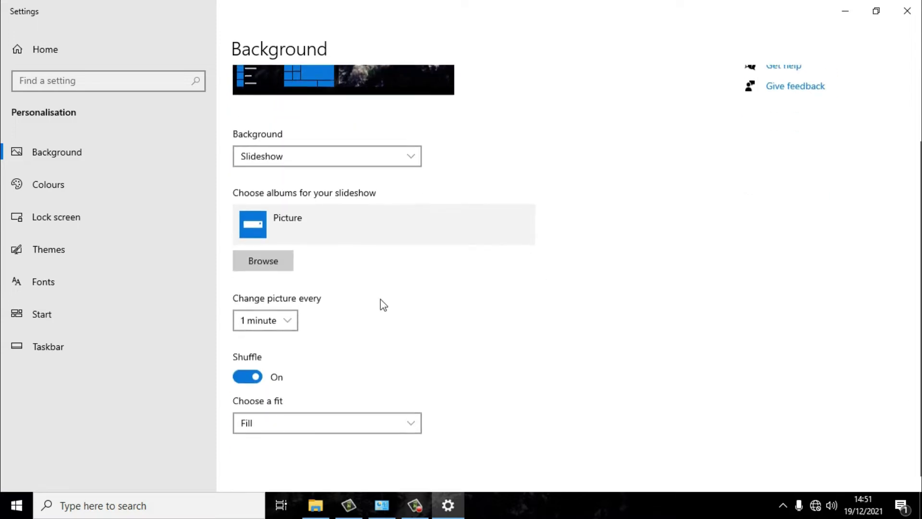
pyautogui.click(264, 264)
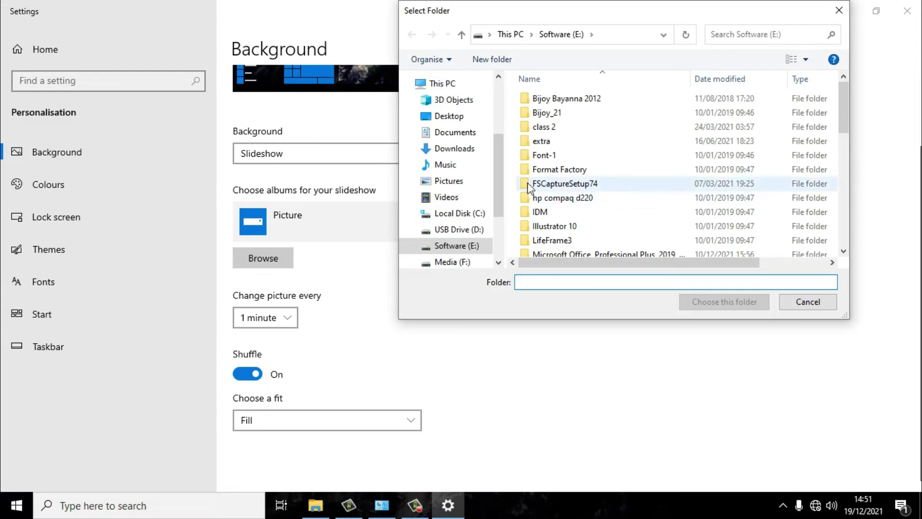
pyautogui.moveTo(497, 163); pyautogui.dragTo(497, 209)
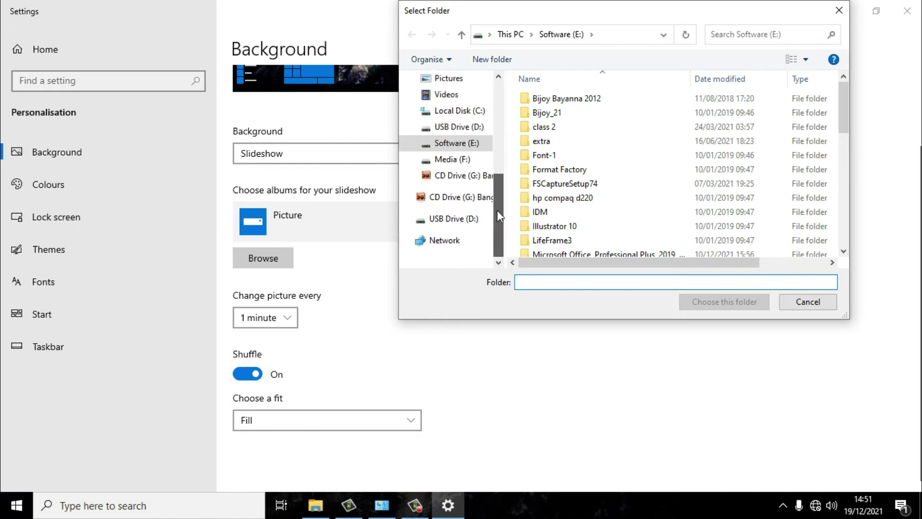
pyautogui.click(460, 150)
pyautogui.scroll(-1, 553, 153)
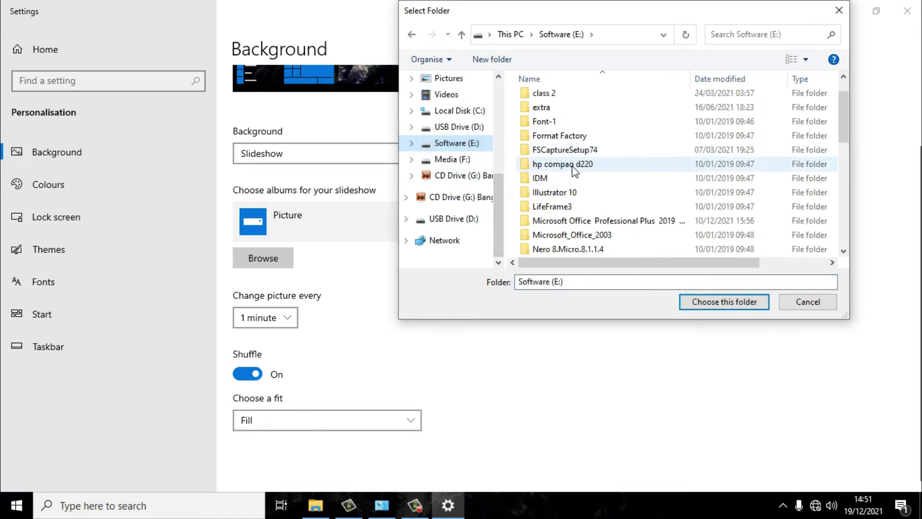
pyautogui.scroll(-1, 575, 172)
pyautogui.scroll(2, 568, 189)
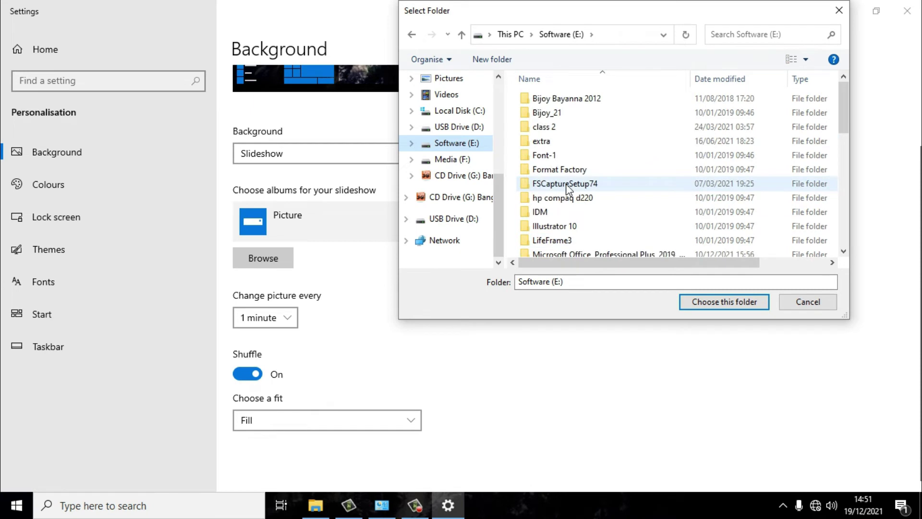
pyautogui.scroll(-8, 600, 196)
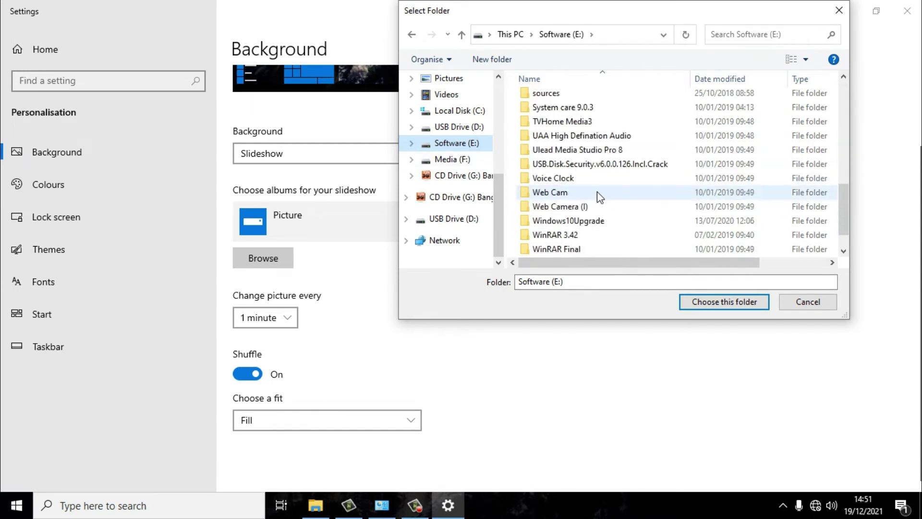
pyautogui.scroll(1, 594, 193)
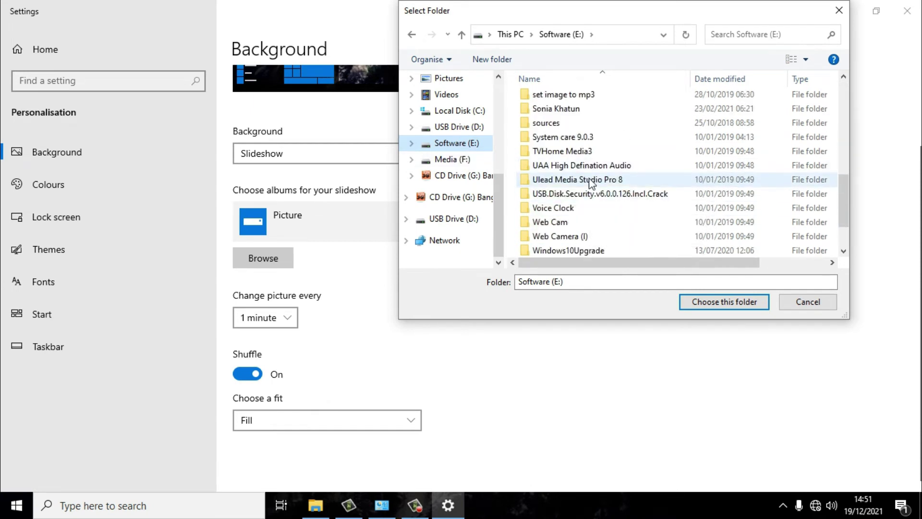
pyautogui.scroll(1, 591, 183)
pyautogui.click(557, 94)
pyautogui.click(734, 304)
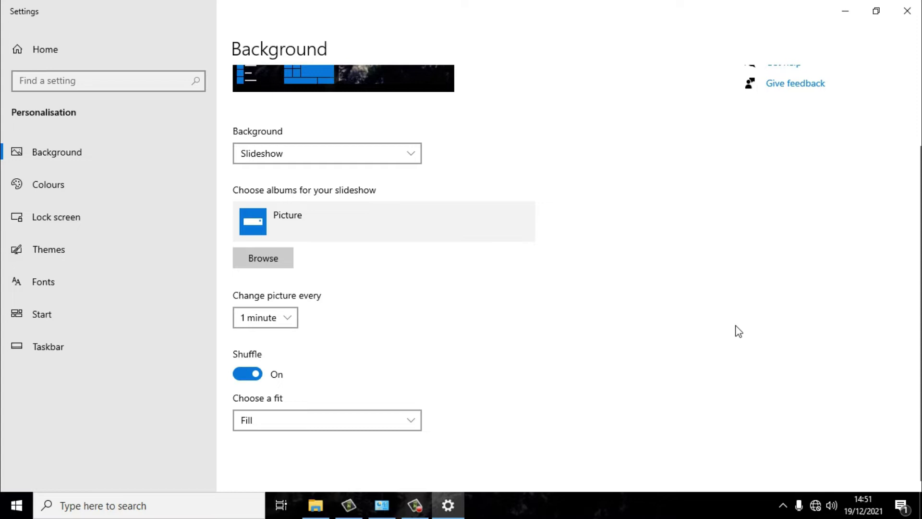
# - Set the slideshow to change picture every 1 minute, and check it on the desktop before returning to Settings
pyautogui.click(290, 319)
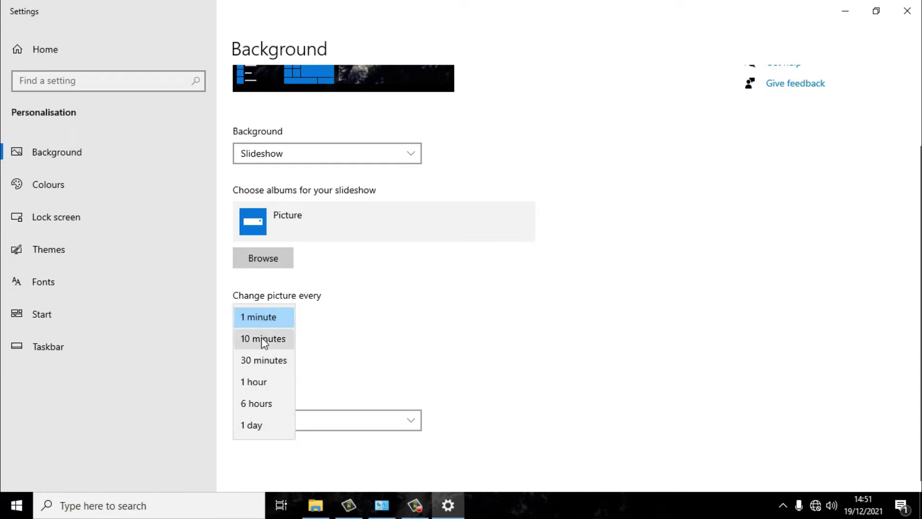
pyautogui.click(263, 325)
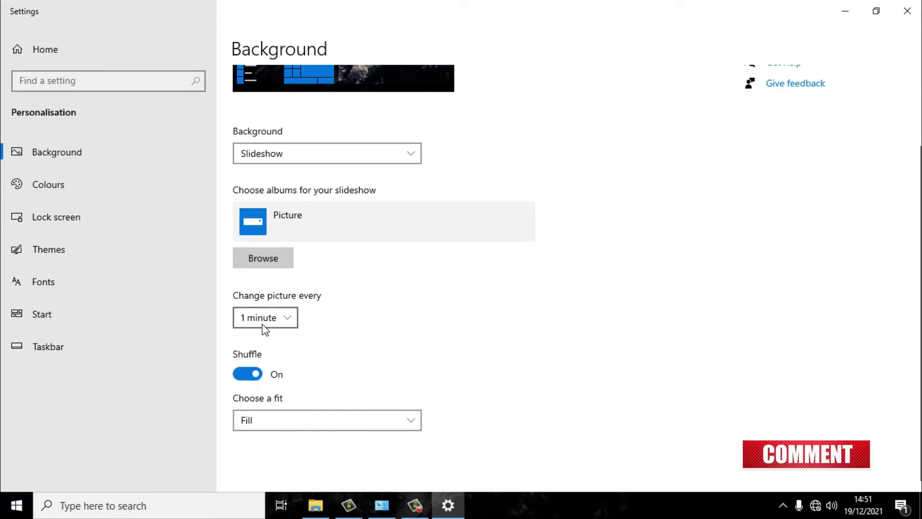
pyautogui.click(845, 11)
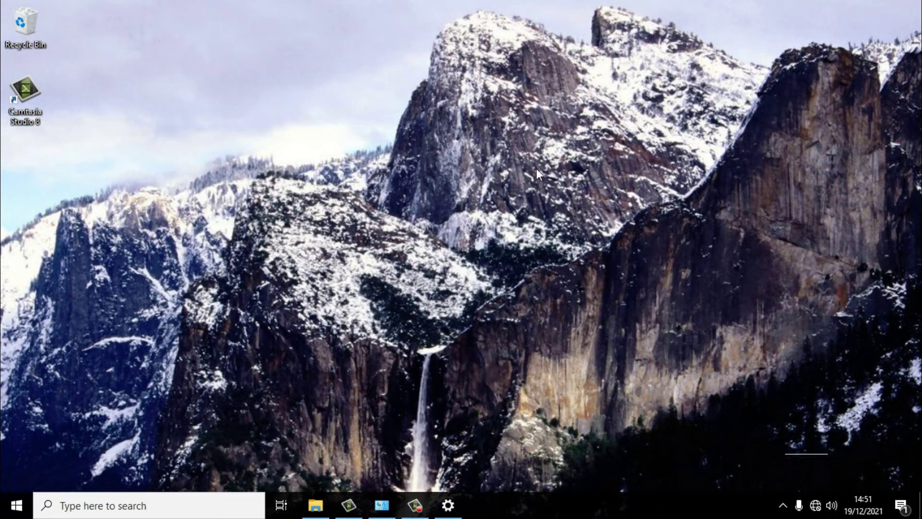
pyautogui.click(447, 505)
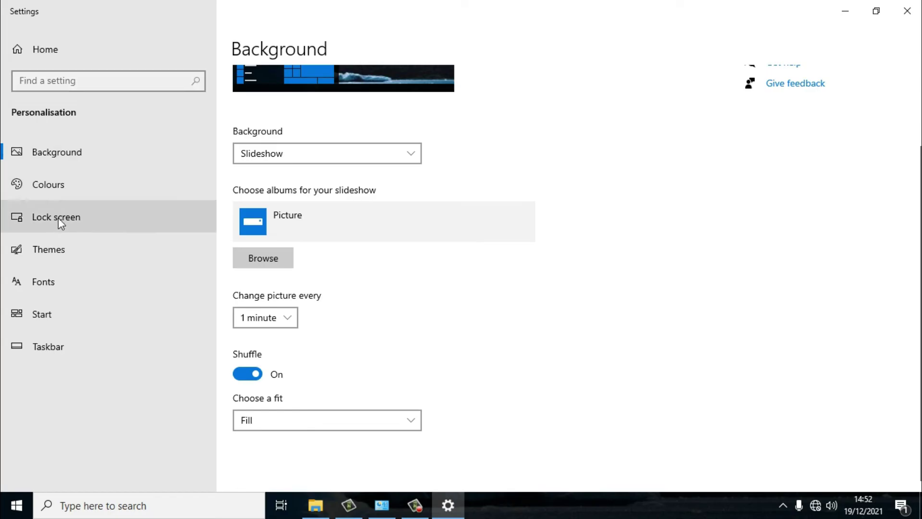
# - Open the Colours page and set the colour mode to Dark
pyautogui.click(50, 191)
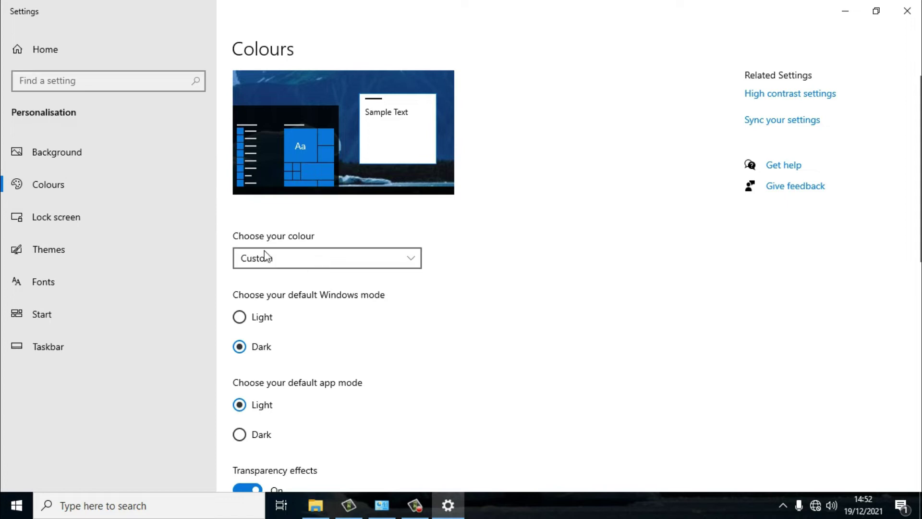
pyautogui.click(303, 267)
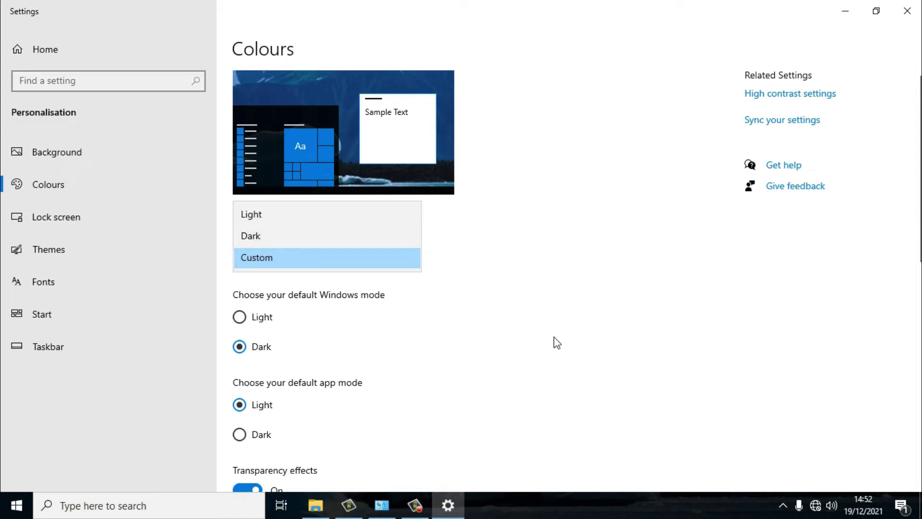
pyautogui.click(279, 236)
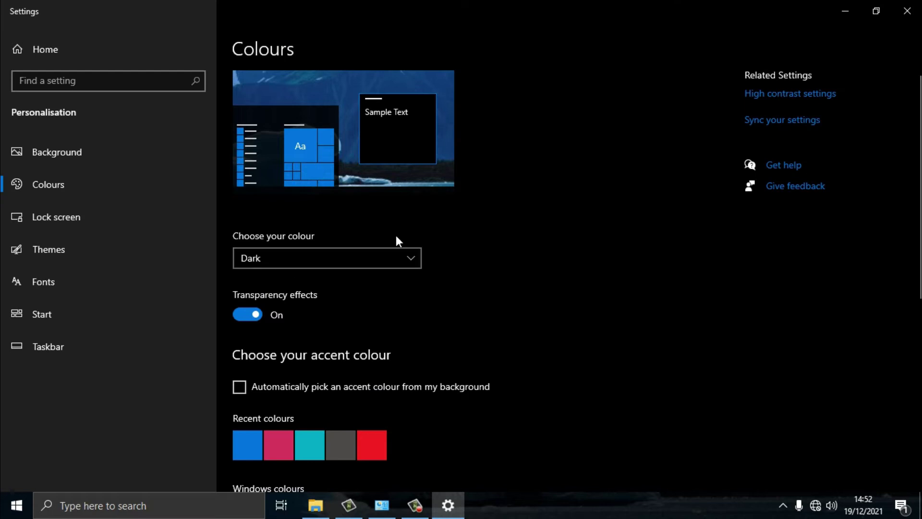
# - Try the Light and Custom colour modes, and switch back to Dark
pyautogui.click(268, 258)
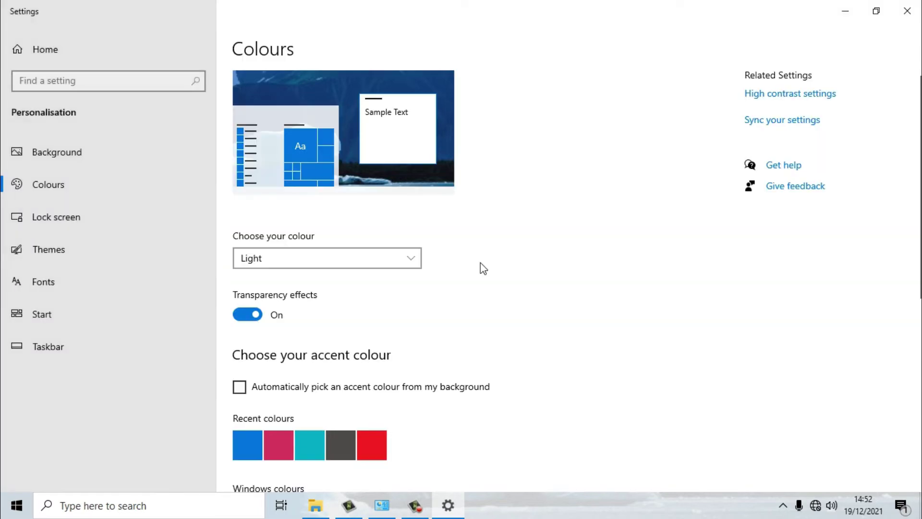
pyautogui.click(342, 264)
pyautogui.click(333, 273)
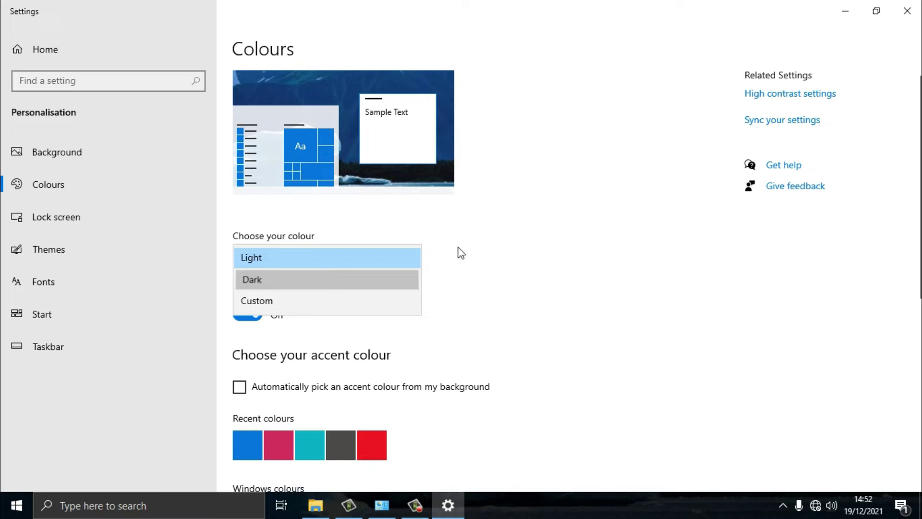
pyautogui.click(289, 286)
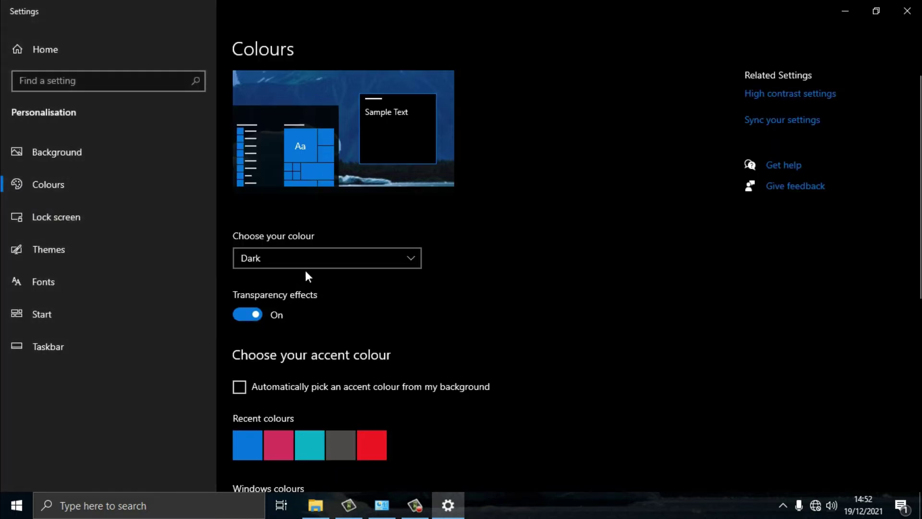
pyautogui.scroll(-1, 315, 263)
pyautogui.click(353, 261)
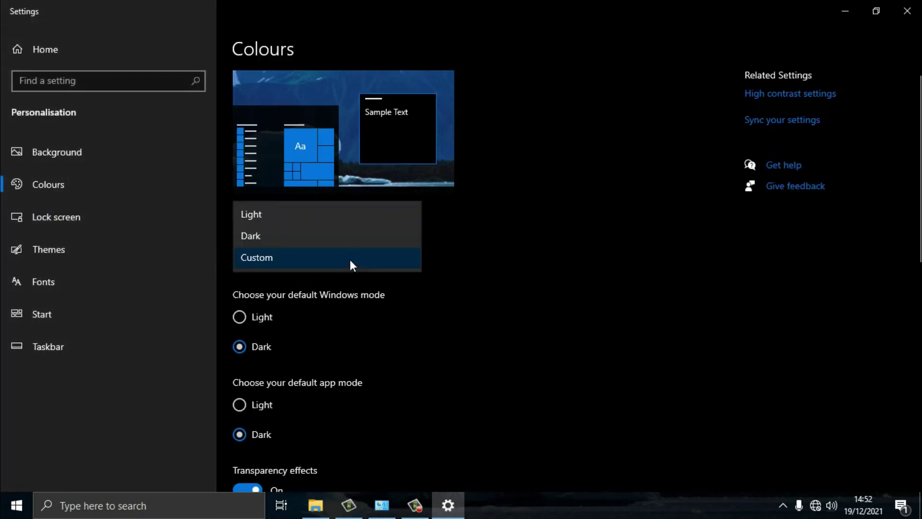
pyautogui.click(316, 236)
# - Review the transparency and accent colour options on the Colours page
pyautogui.scroll(-1, 508, 280)
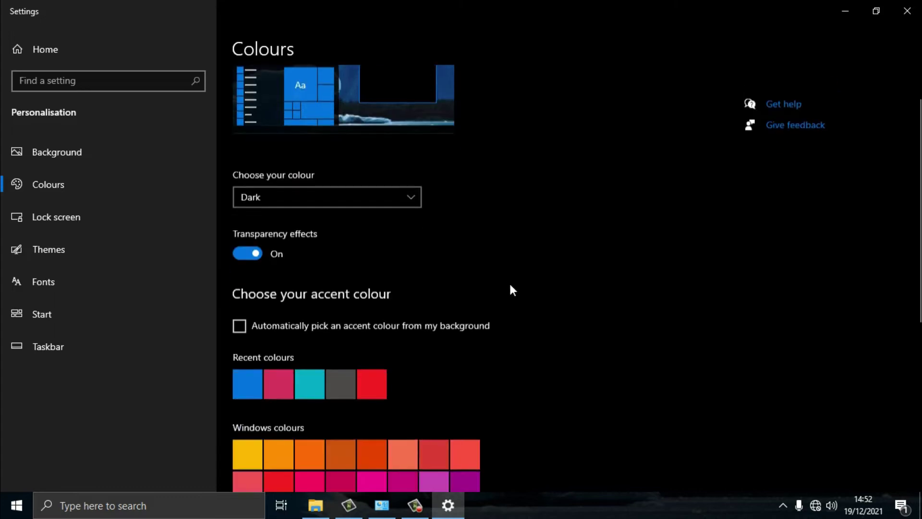
pyautogui.scroll(-1, 510, 287)
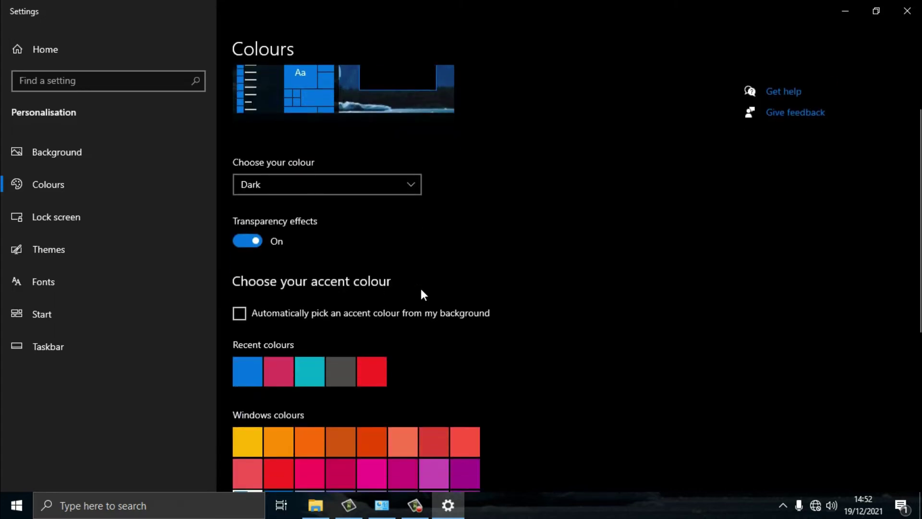
pyautogui.scroll(-2, 424, 288)
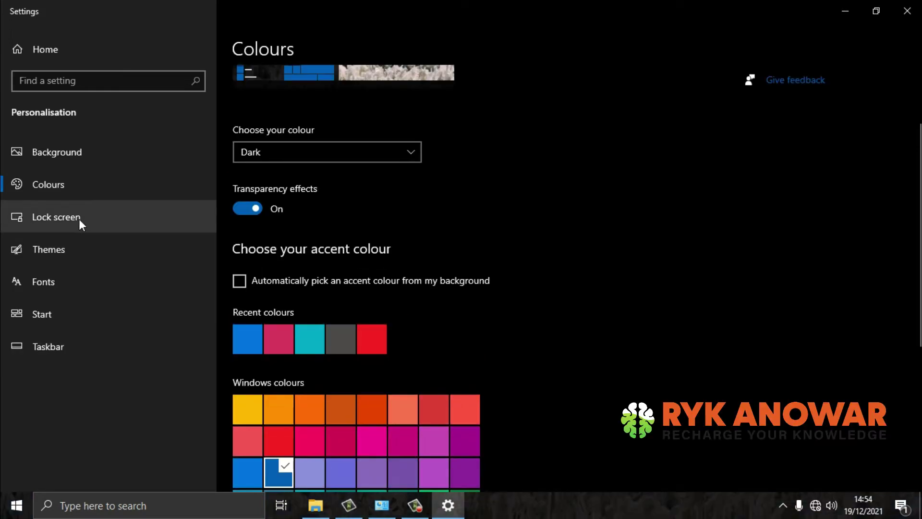
# - Open the Lock screen page, and lock the PC to see its current lock screen before returning to Settings
pyautogui.click(79, 221)
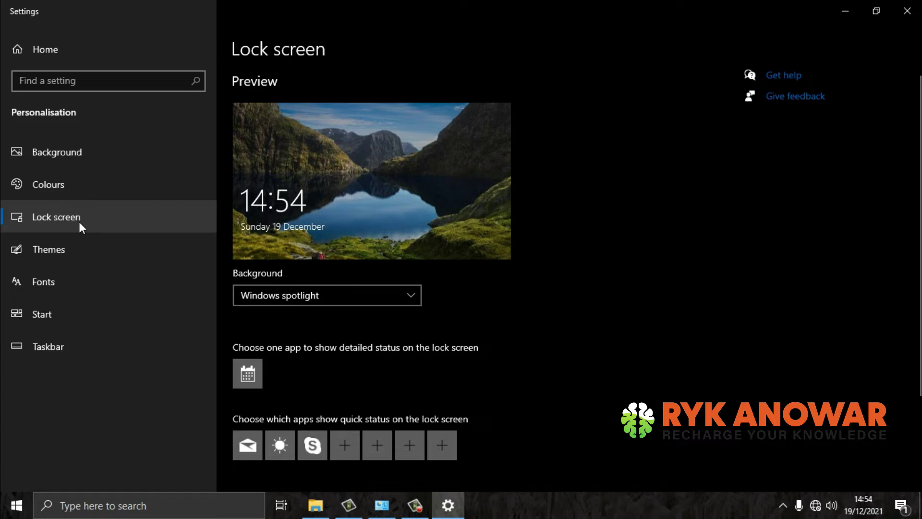
pyautogui.press('super+l')
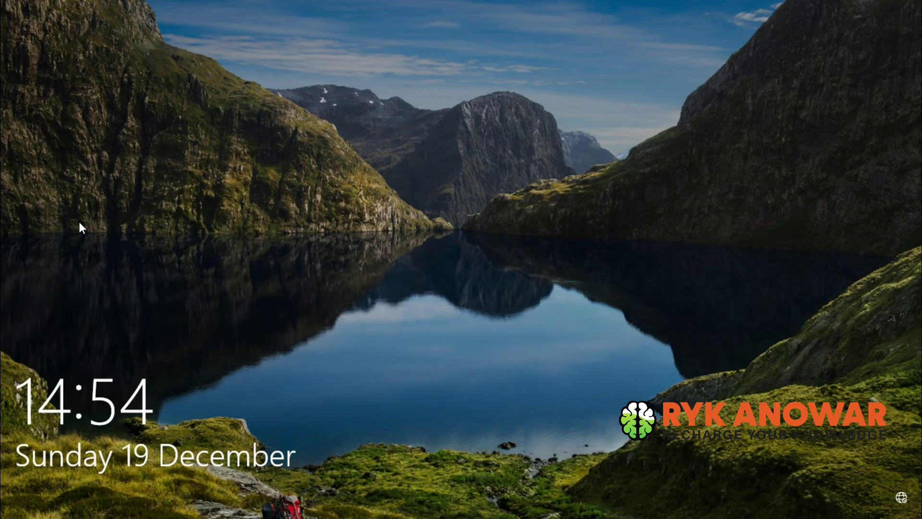
pyautogui.click(477, 245)
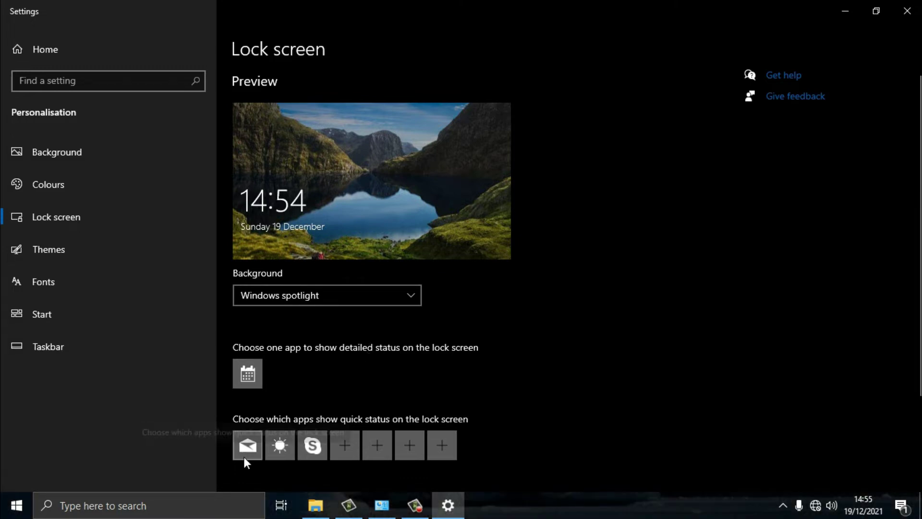
# - Replace Weather with Mail in the second quick status slot for the lock screen
pyautogui.scroll(-3, 246, 449)
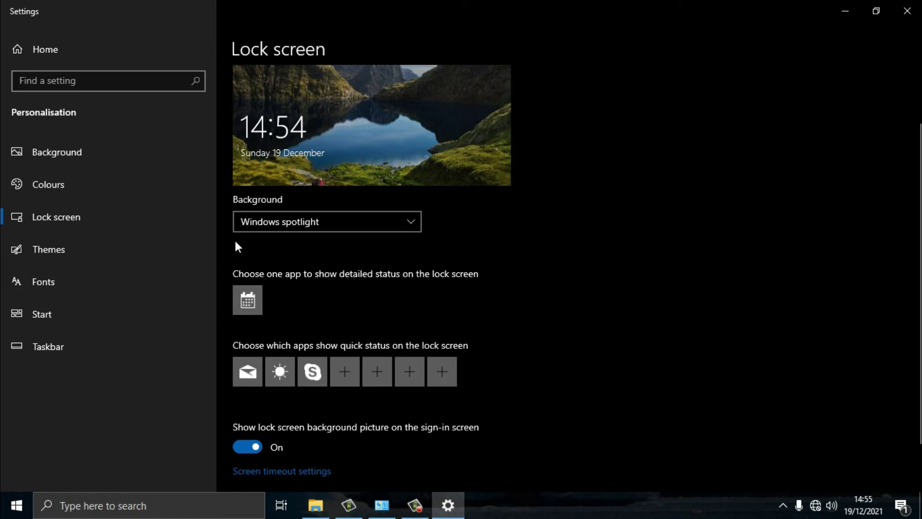
pyautogui.click(280, 381)
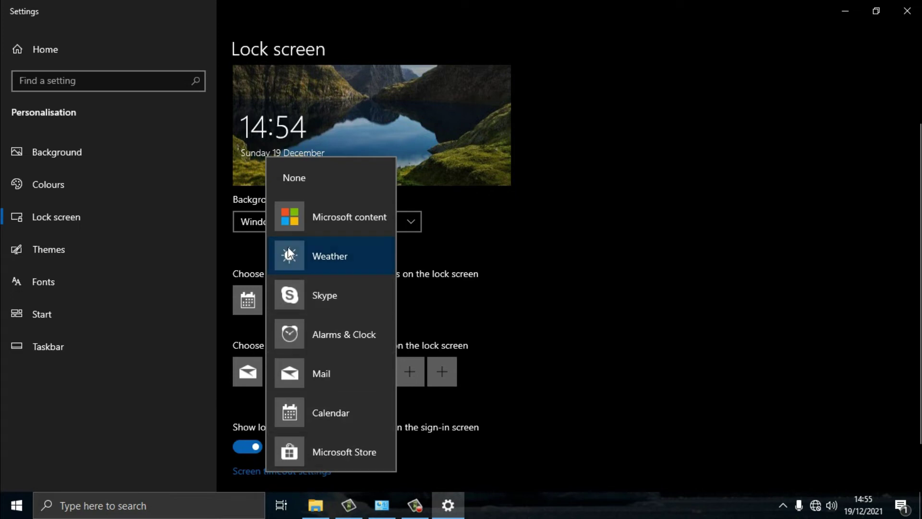
pyautogui.click(286, 374)
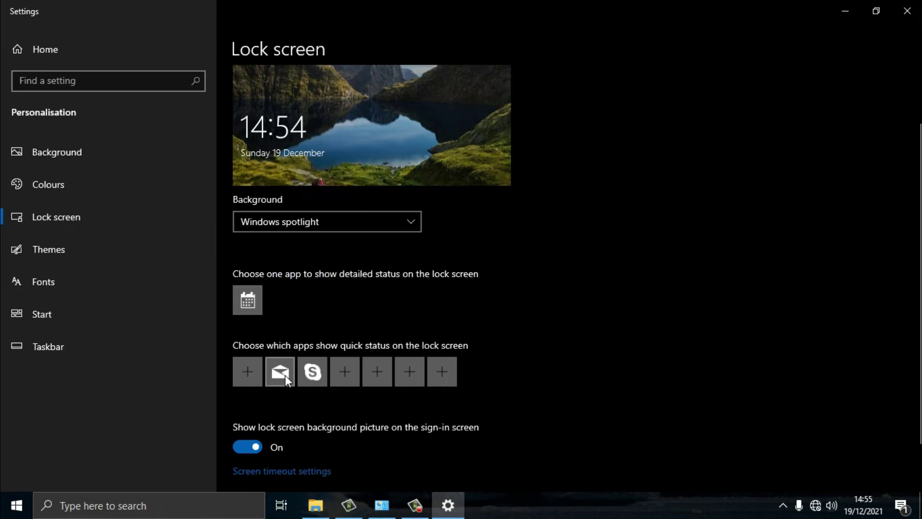
# - Try Weather as the lock screen's detailed status app, and switch it back to Calendar
pyautogui.click(249, 306)
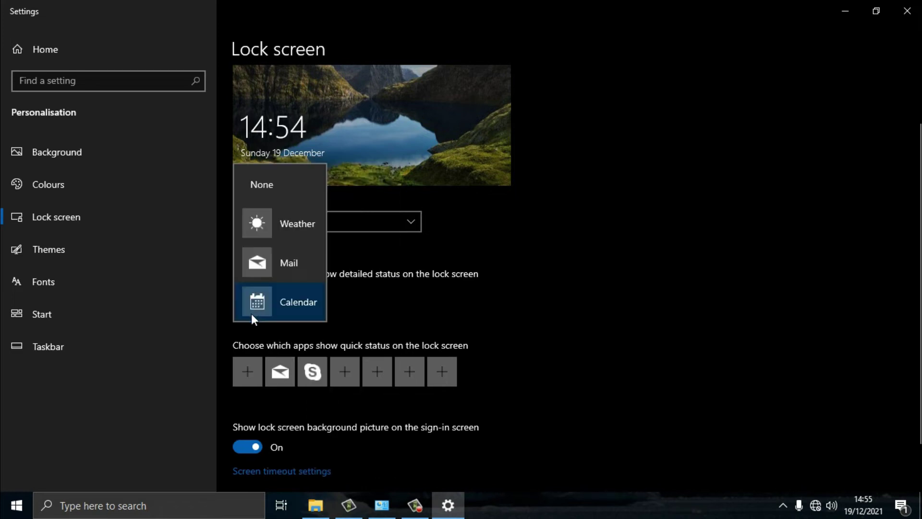
pyautogui.click(250, 224)
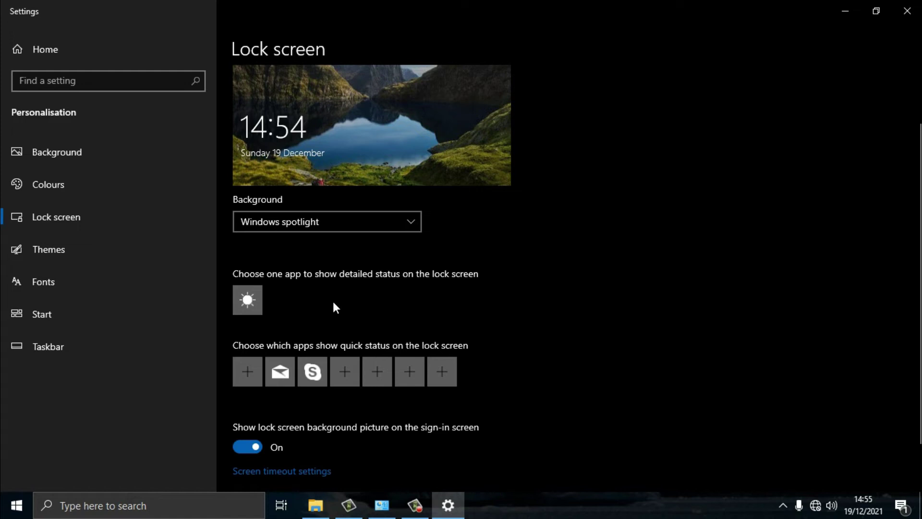
pyautogui.click(247, 300)
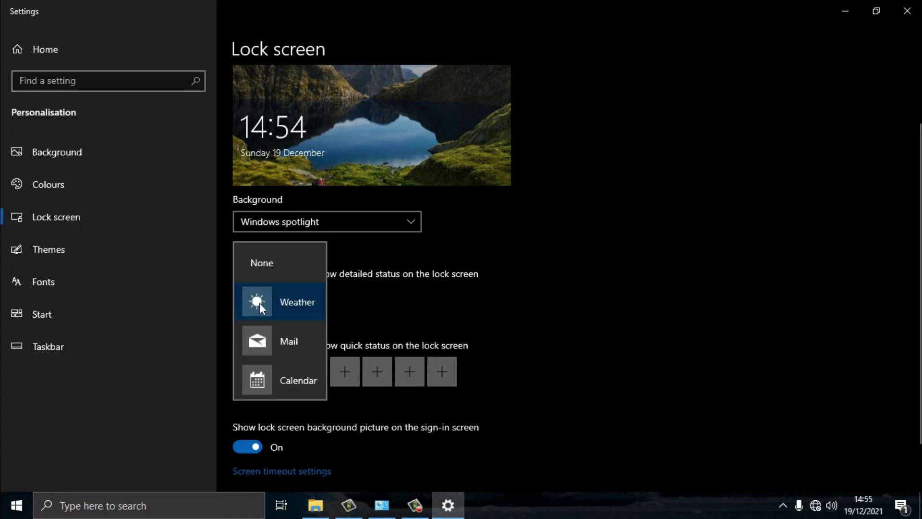
pyautogui.click(299, 382)
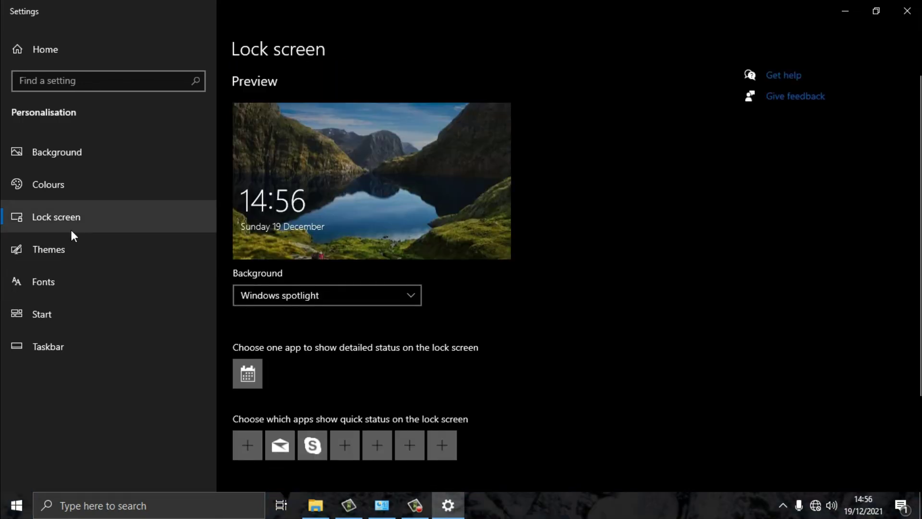
# - Try the Picture and Slideshow lock screen backgrounds, review the slideshow options, and switch back to Windows spotlight
pyautogui.click(412, 295)
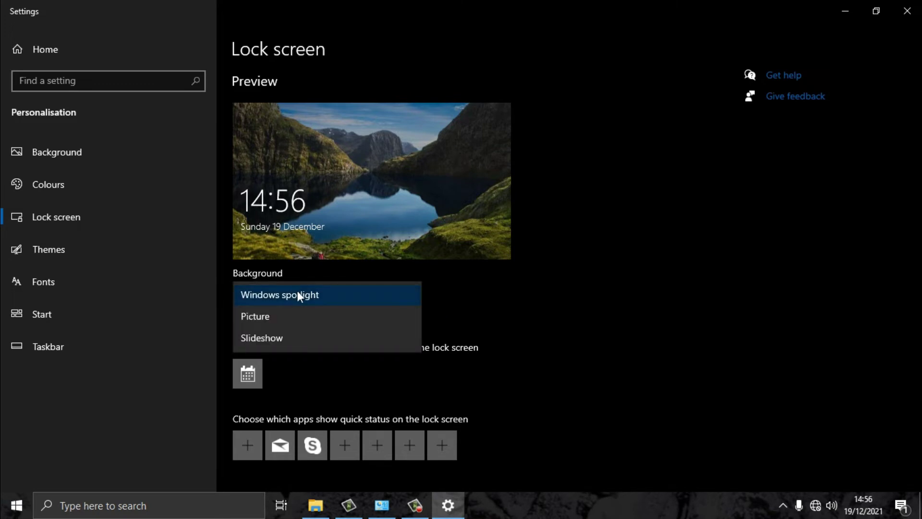
pyautogui.click(260, 319)
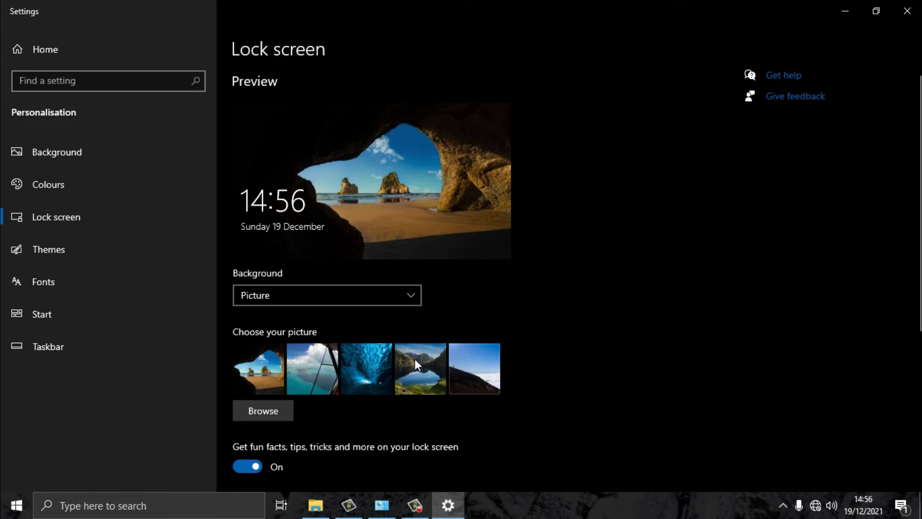
pyautogui.click(316, 303)
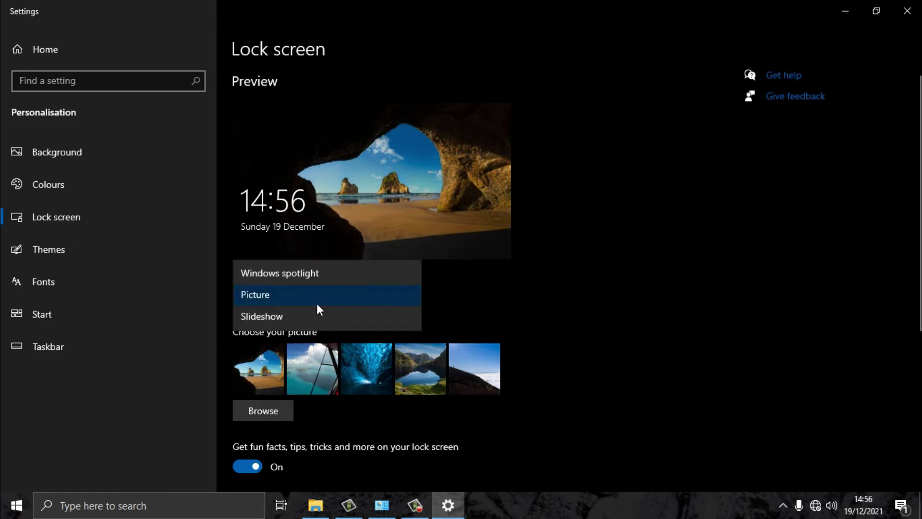
pyautogui.click(286, 318)
pyautogui.scroll(-2, 416, 114)
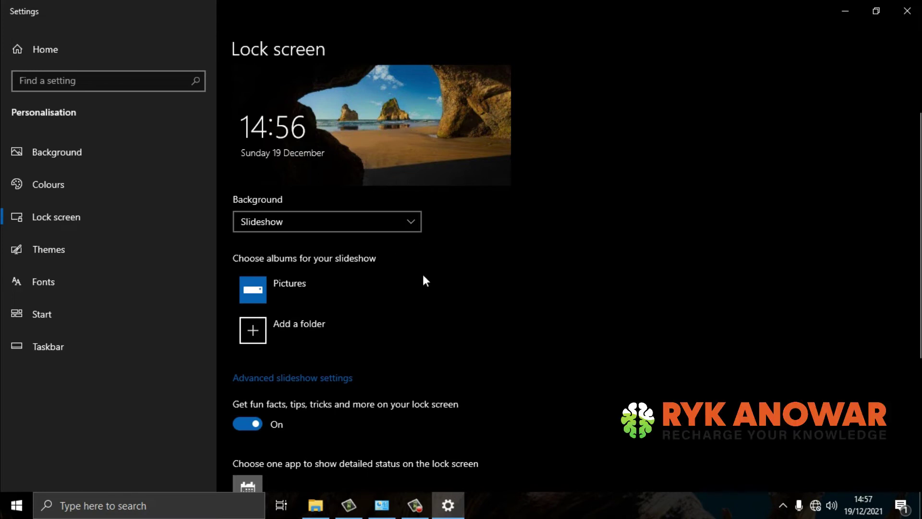
pyautogui.scroll(-3, 515, 321)
pyautogui.scroll(-2, 521, 318)
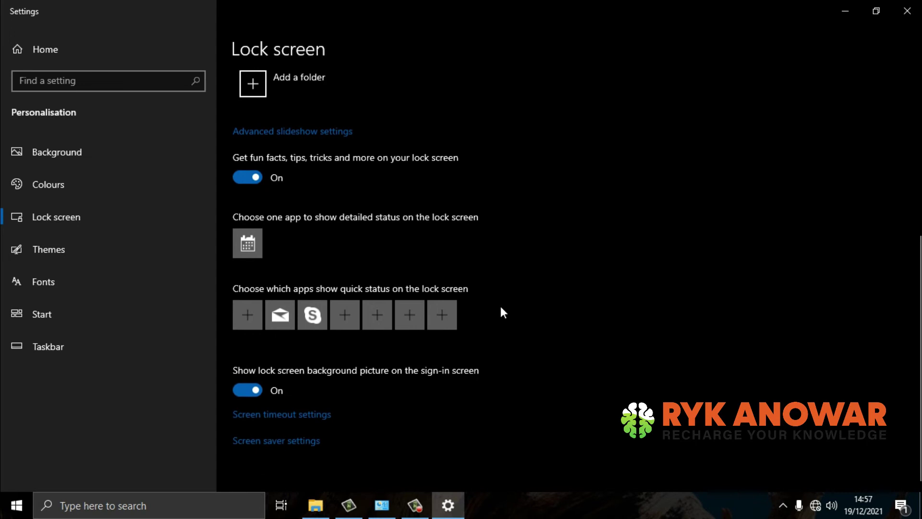
pyautogui.scroll(6, 500, 306)
pyautogui.click(282, 299)
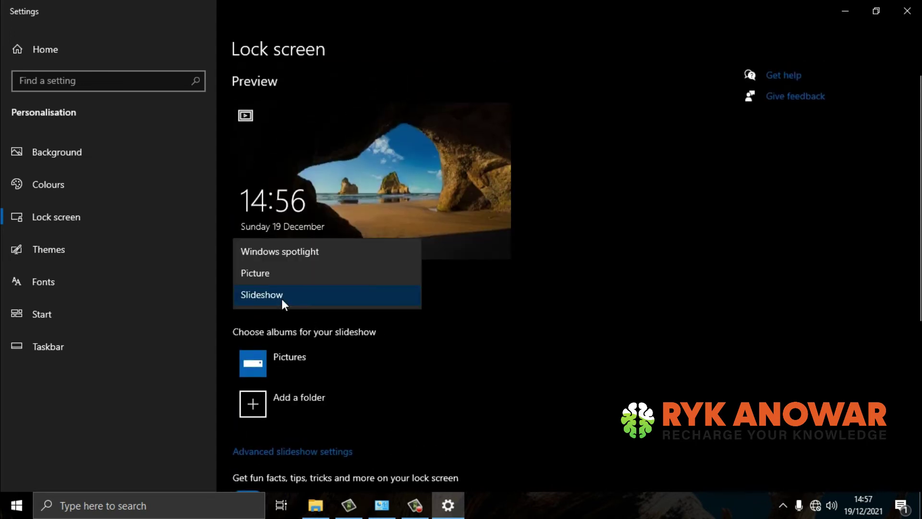
pyautogui.click(315, 254)
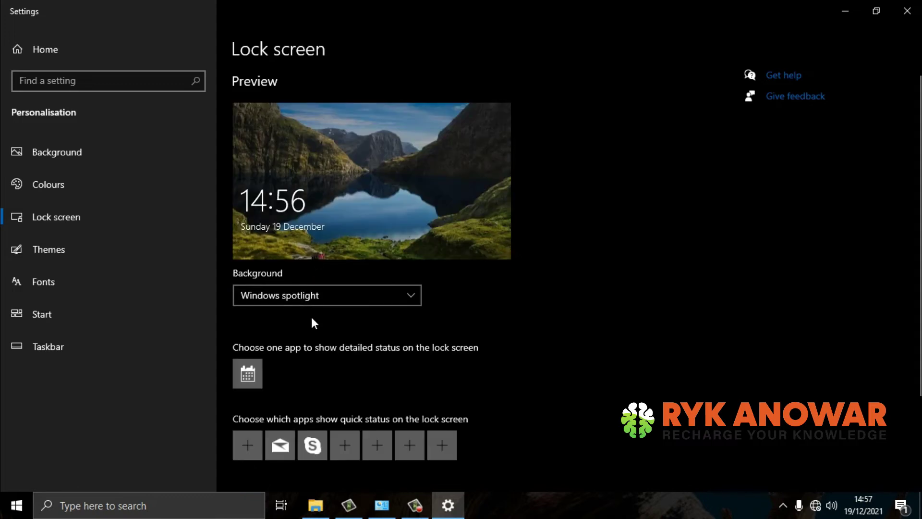
# - Look at the screen timeout settings, and return to the Lock screen page
pyautogui.scroll(-3, 314, 323)
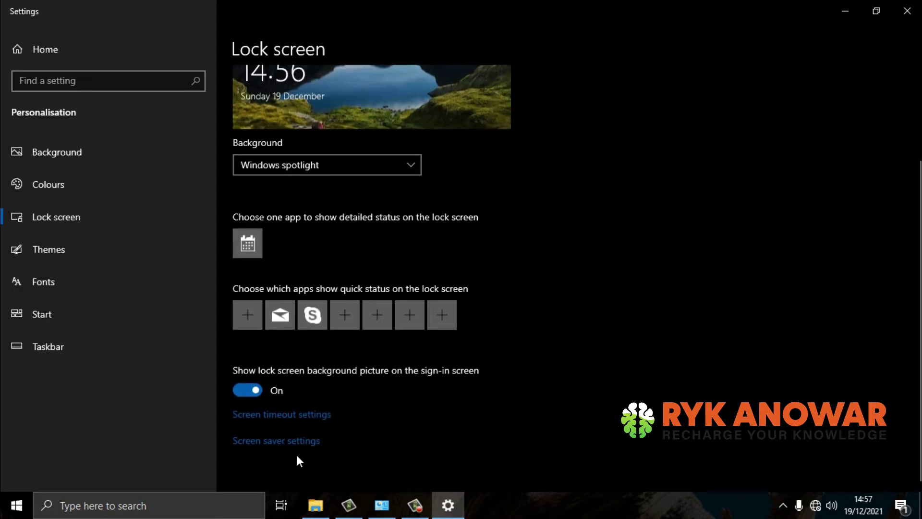
pyautogui.click(316, 414)
pyautogui.click(270, 137)
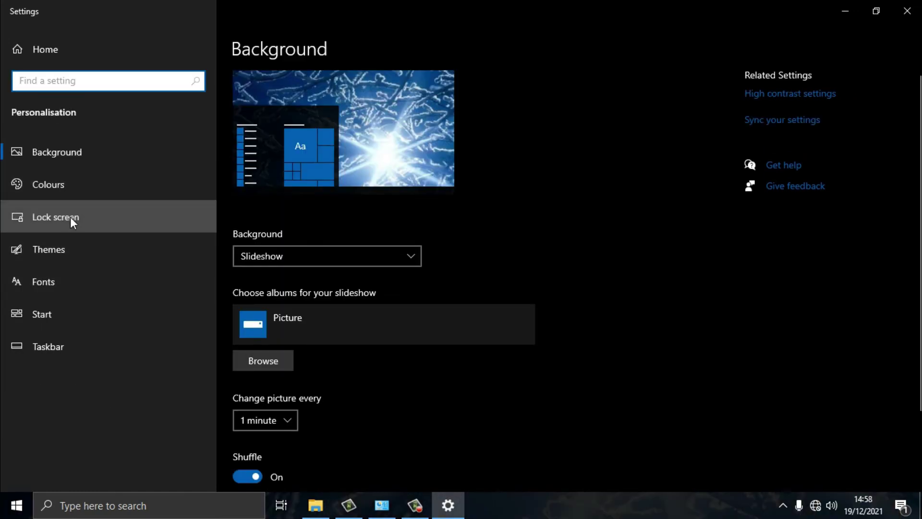
pyautogui.click(70, 218)
# - Open the screen saver settings and choose the Bubbles screen saver
pyautogui.scroll(-3, 457, 363)
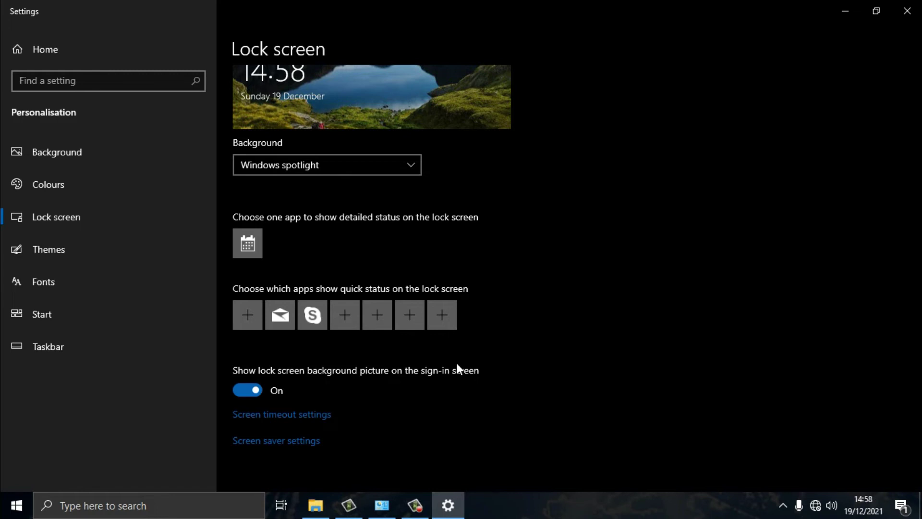
pyautogui.click(288, 440)
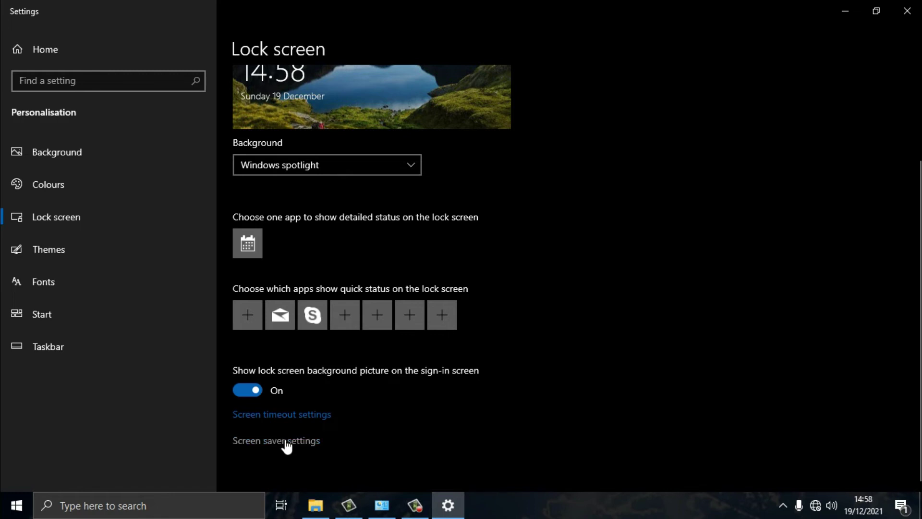
pyautogui.moveTo(266, 128); pyautogui.dragTo(615, 62)
pyautogui.click(574, 248)
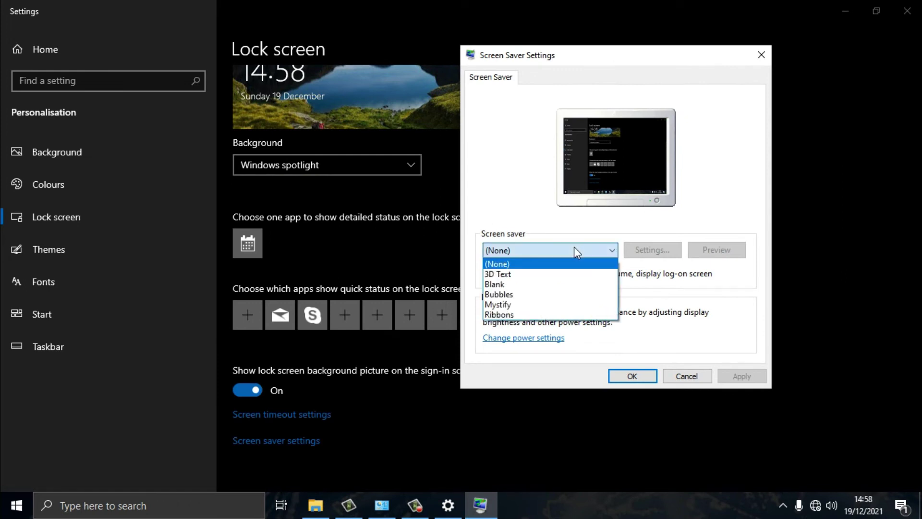
pyautogui.click(514, 294)
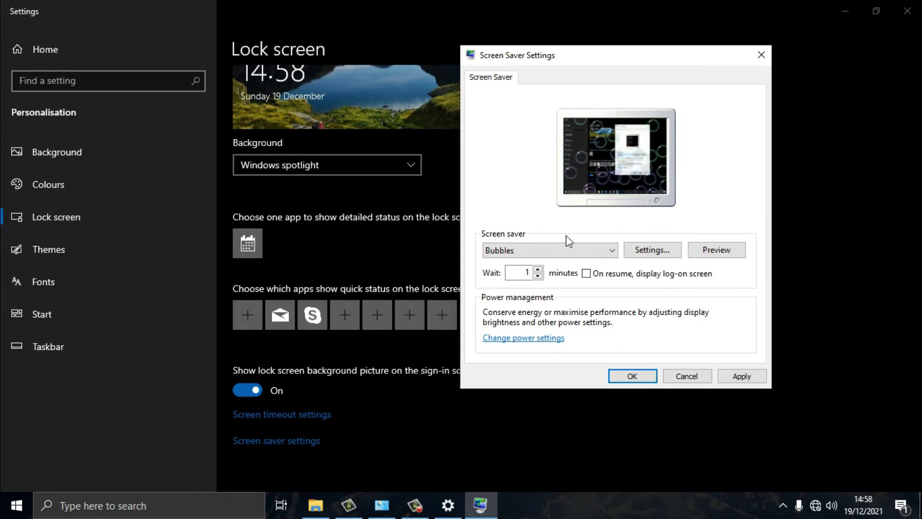
# - Choose the 3D Text screen saver and set its custom text to "ryk"
pyautogui.click(561, 249)
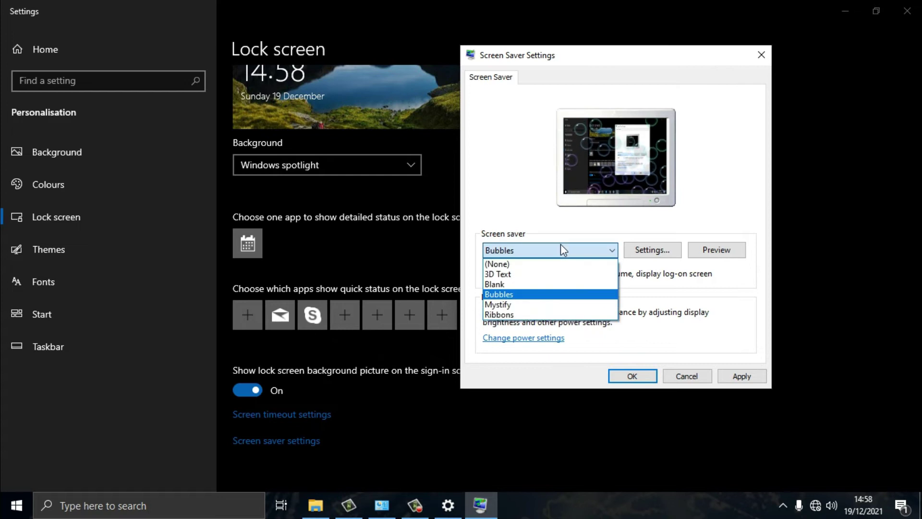
pyautogui.click(522, 273)
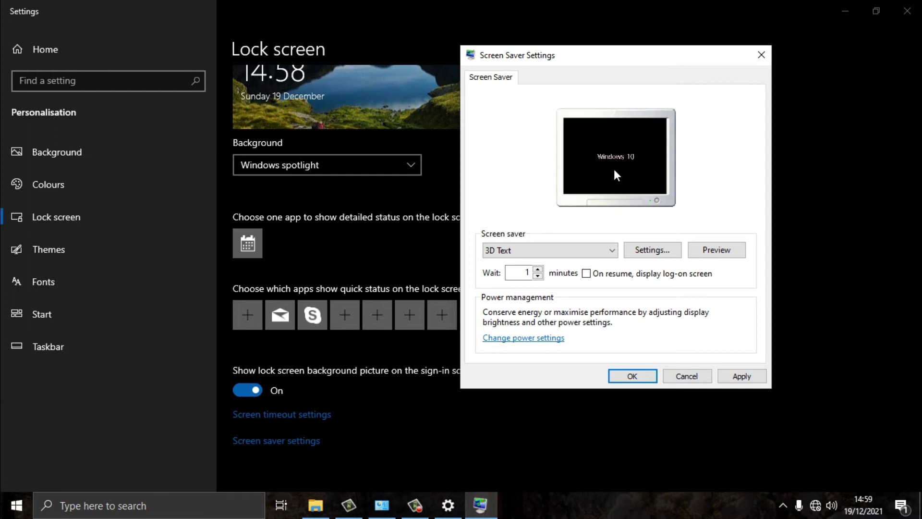
pyautogui.click(650, 250)
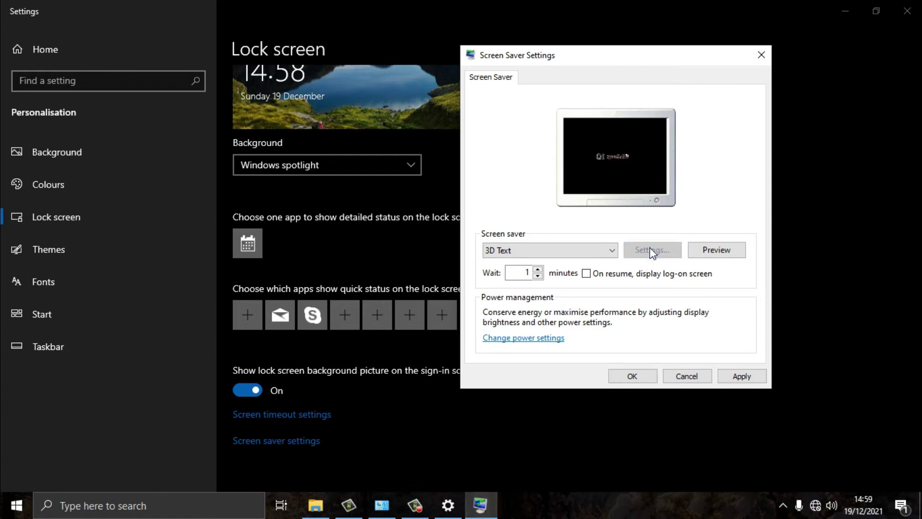
pyautogui.moveTo(578, 140); pyautogui.dragTo(409, 139)
pyautogui.write('QR')
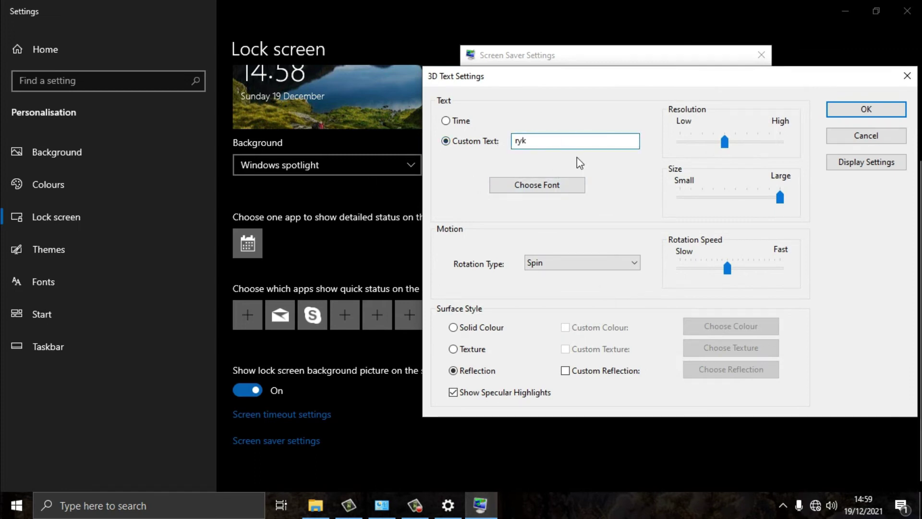
pyautogui.click(866, 109)
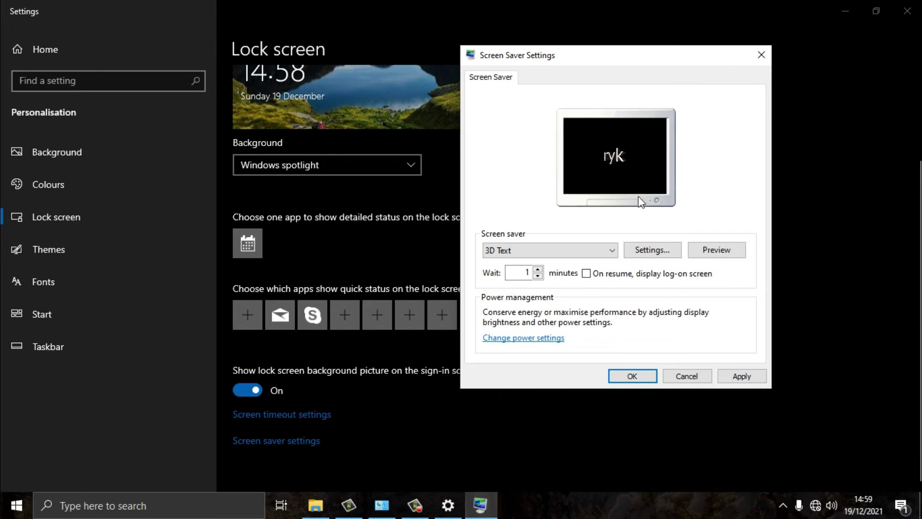
# - Set the screen saver wait time to 3 minutes, and apply the settings
pyautogui.click(539, 270)
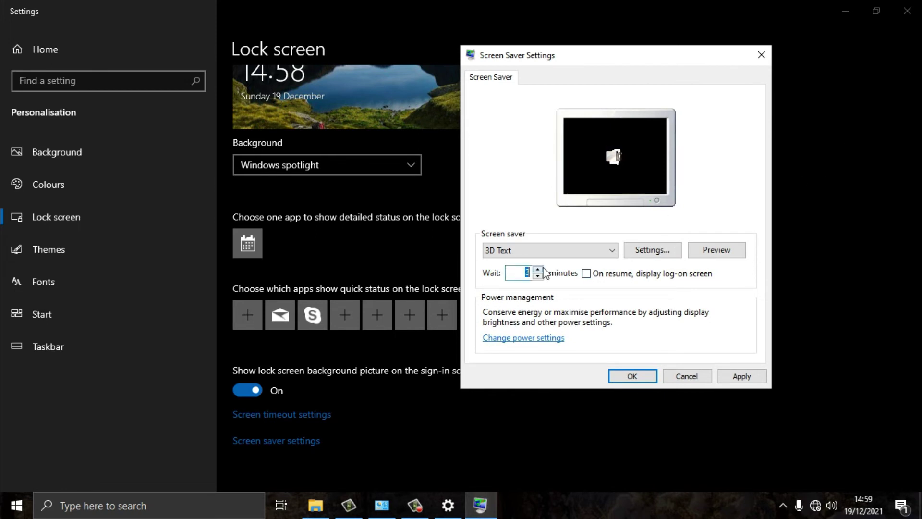
pyautogui.click(737, 380)
pyautogui.click(637, 377)
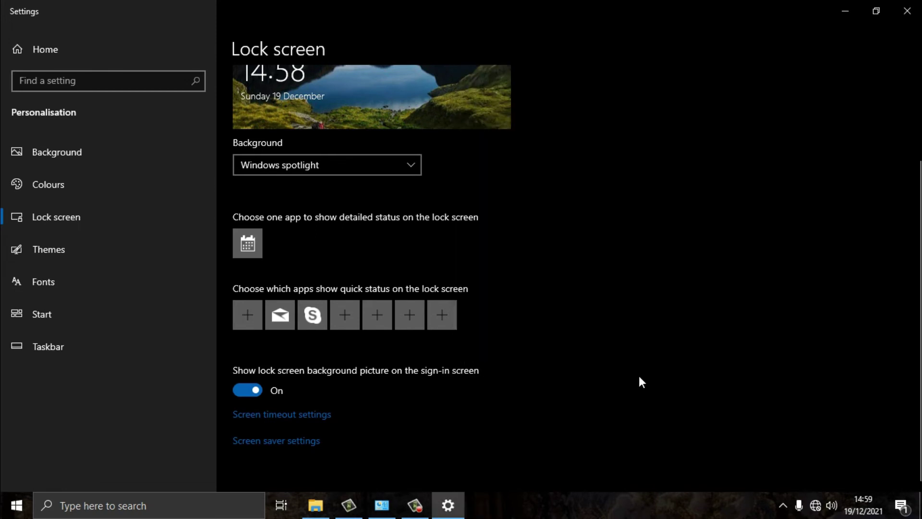
# - Reopen the screen saver settings and set the screen saver to (None)
pyautogui.click(288, 441)
pyautogui.click(113, 224)
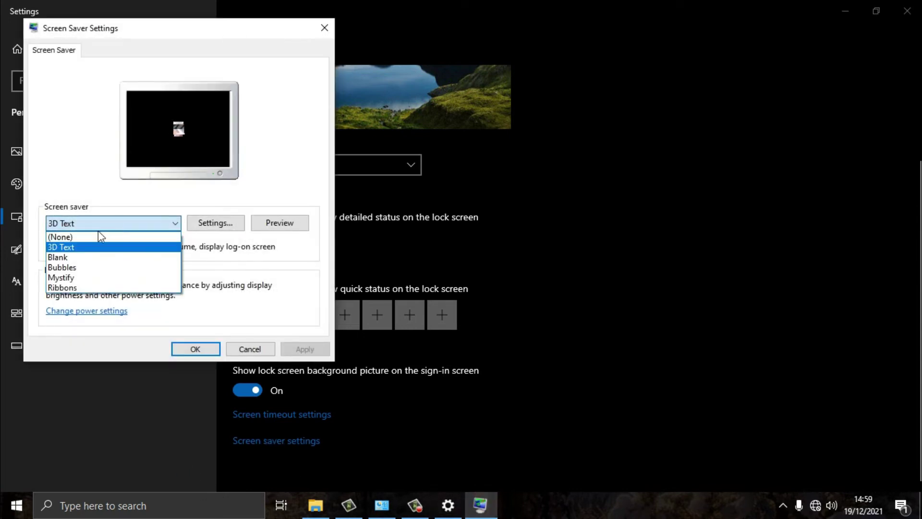
pyautogui.click(87, 236)
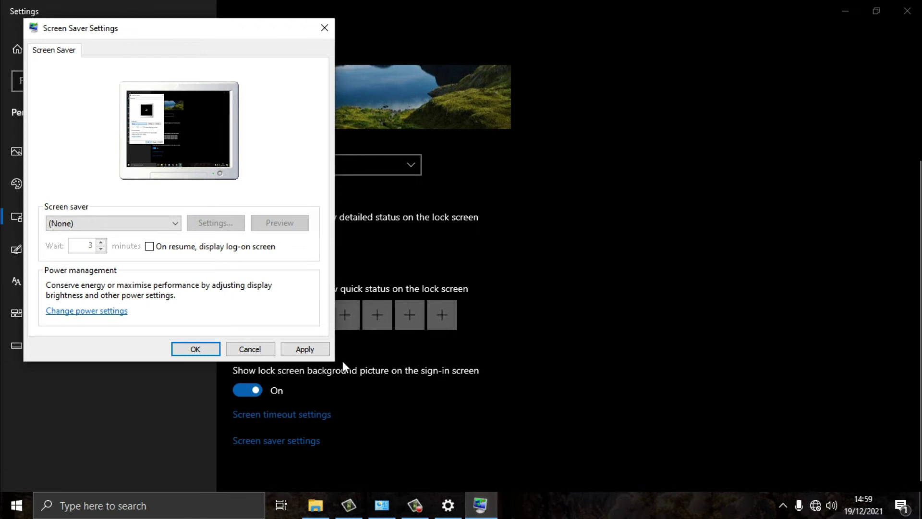
pyautogui.click(193, 348)
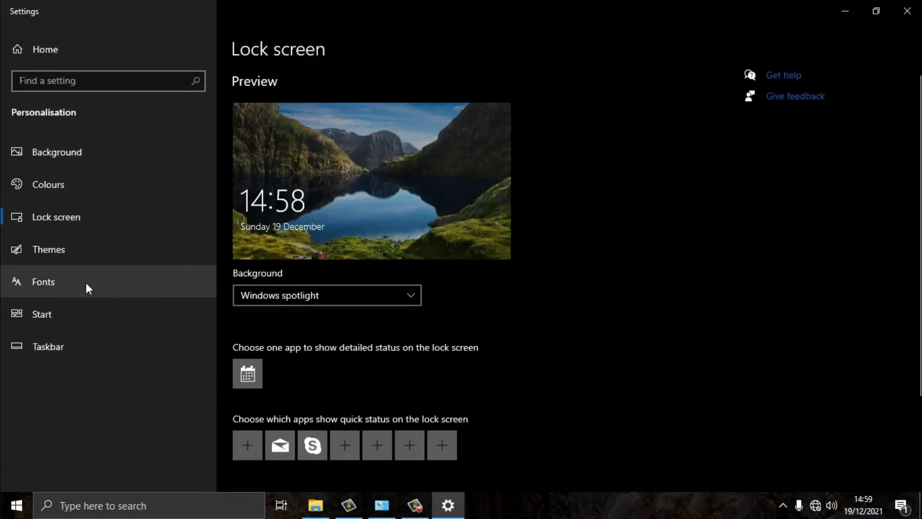
# - Open the Themes page, apply the Windows theme, and check it on the desktop
pyautogui.click(56, 252)
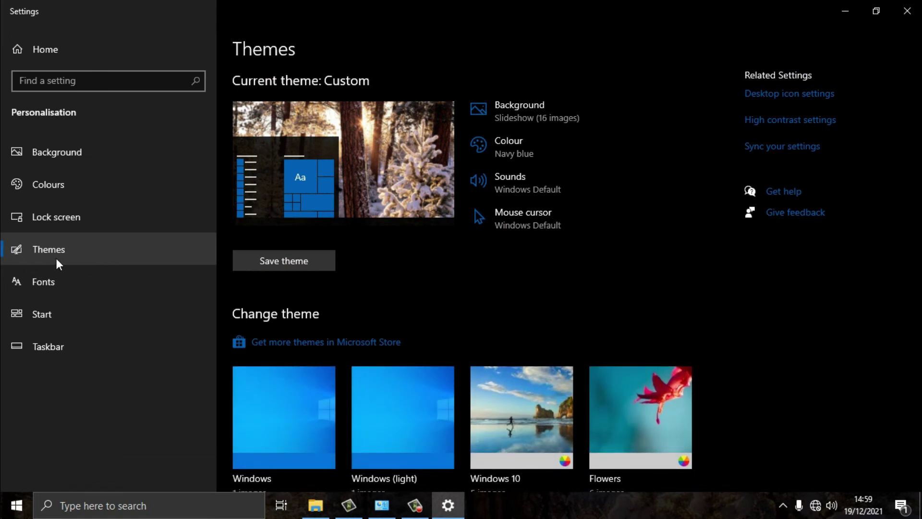
pyautogui.press('super+d')
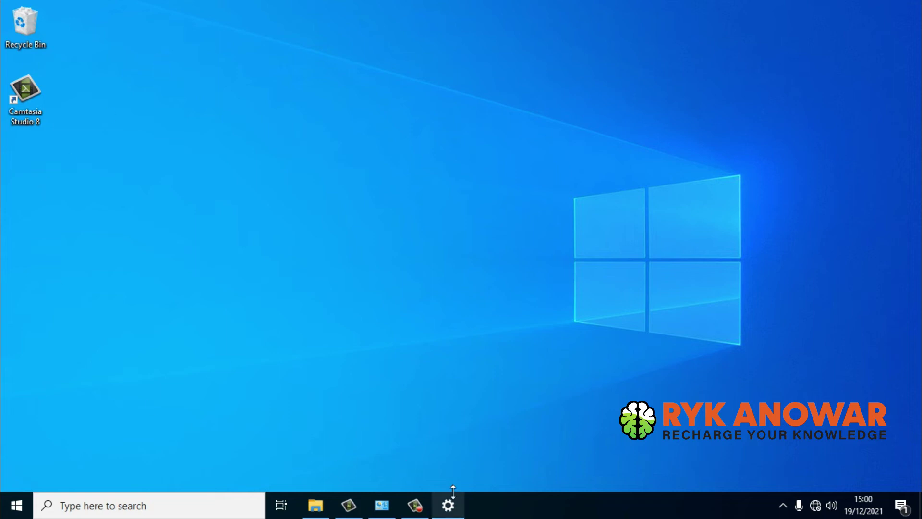
# - Open the desktop icon settings from the Themes page and enable the Computer and Control Panel icons
pyautogui.rightClick(413, 182)
pyautogui.click(460, 327)
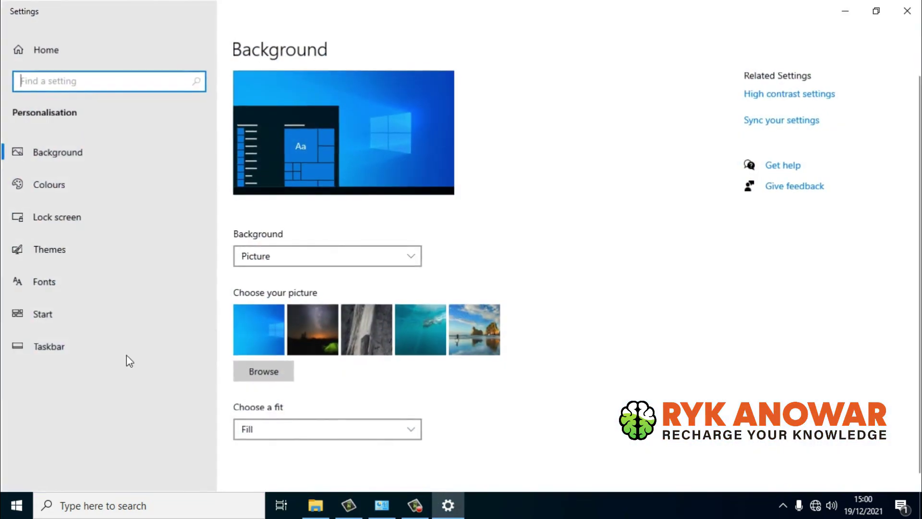
pyautogui.click(48, 250)
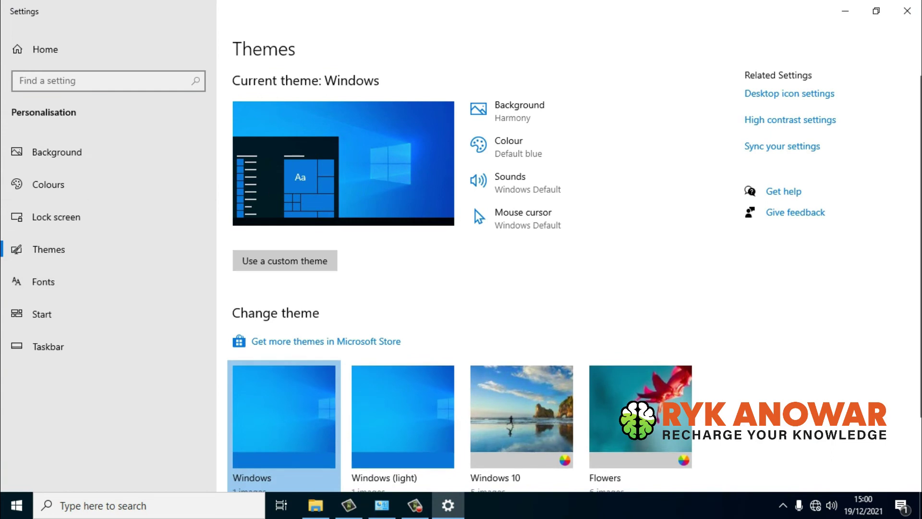
pyautogui.click(803, 99)
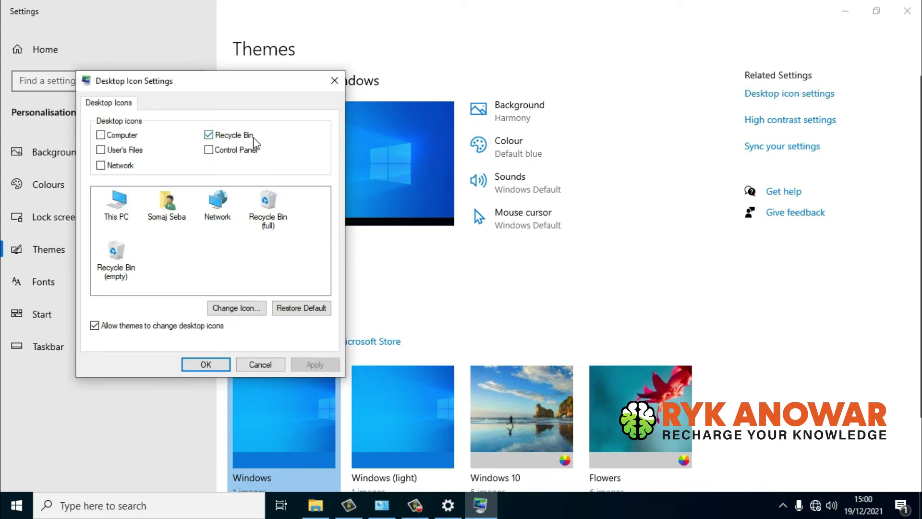
pyautogui.press('Return')
pyautogui.click(817, 98)
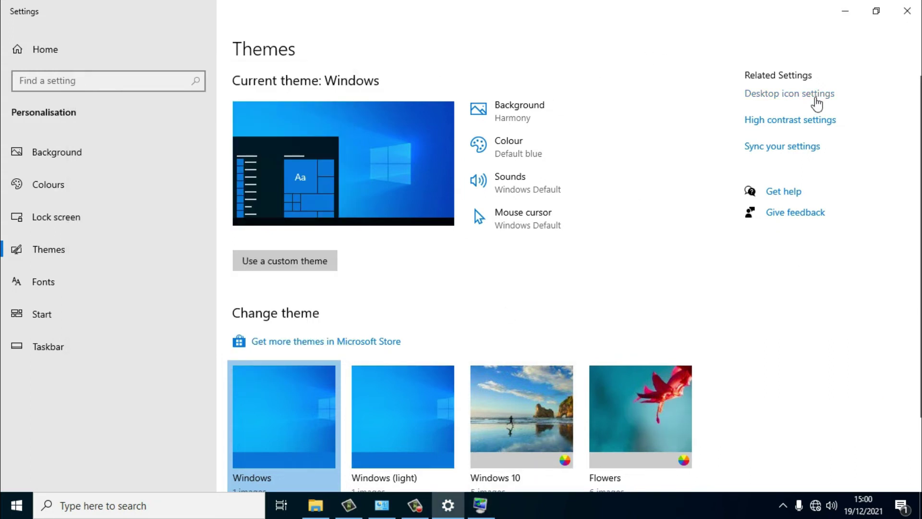
pyautogui.moveTo(183, 87); pyautogui.dragTo(717, 52)
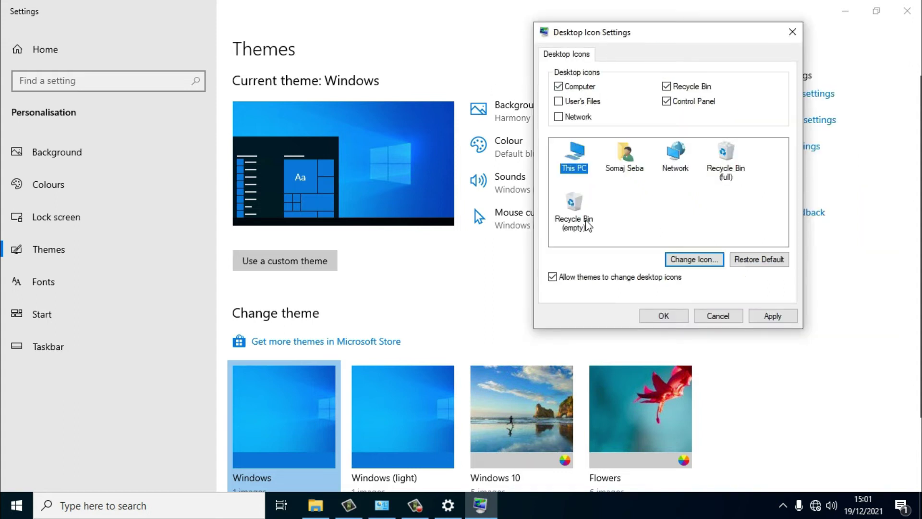
# - Look through the alternative icons available for This PC and keep its existing icon
pyautogui.click(576, 157)
pyautogui.click(576, 157)
pyautogui.click(695, 259)
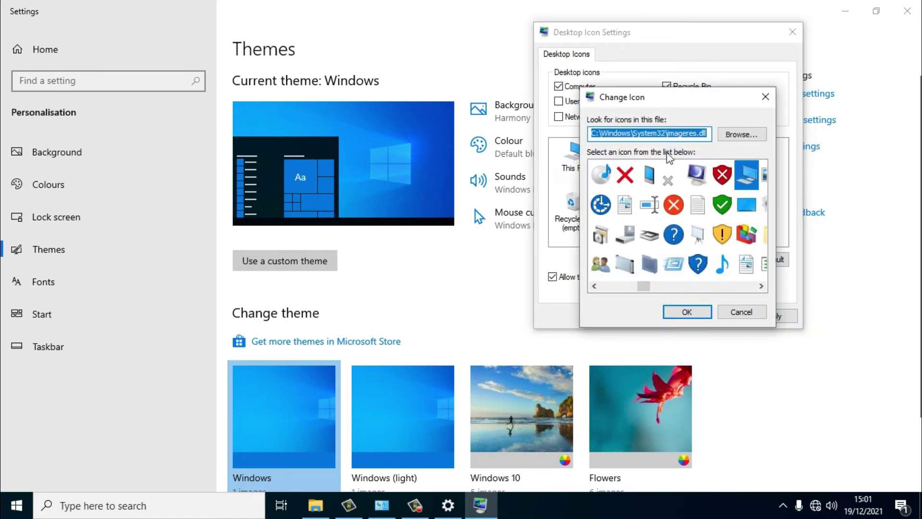
pyautogui.moveTo(759, 288); pyautogui.dragTo(762, 288)
pyautogui.moveTo(663, 287); pyautogui.dragTo(591, 286)
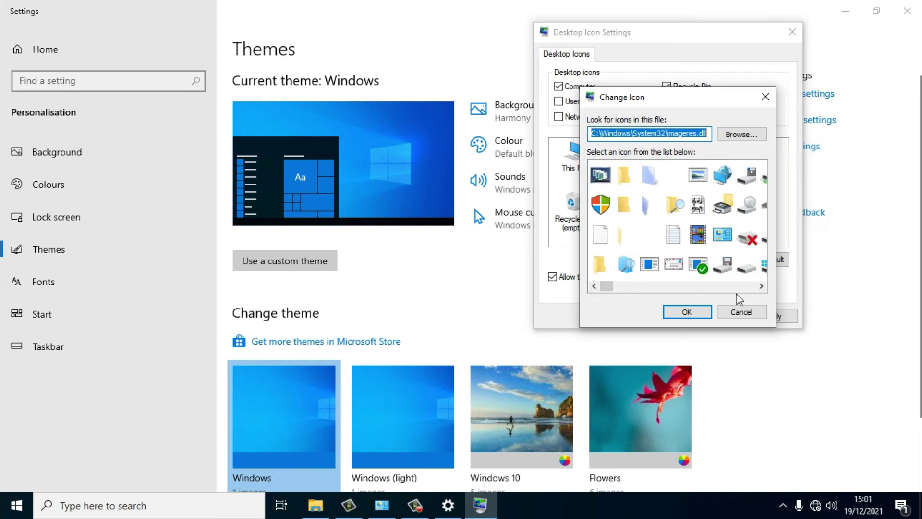
pyautogui.click(685, 312)
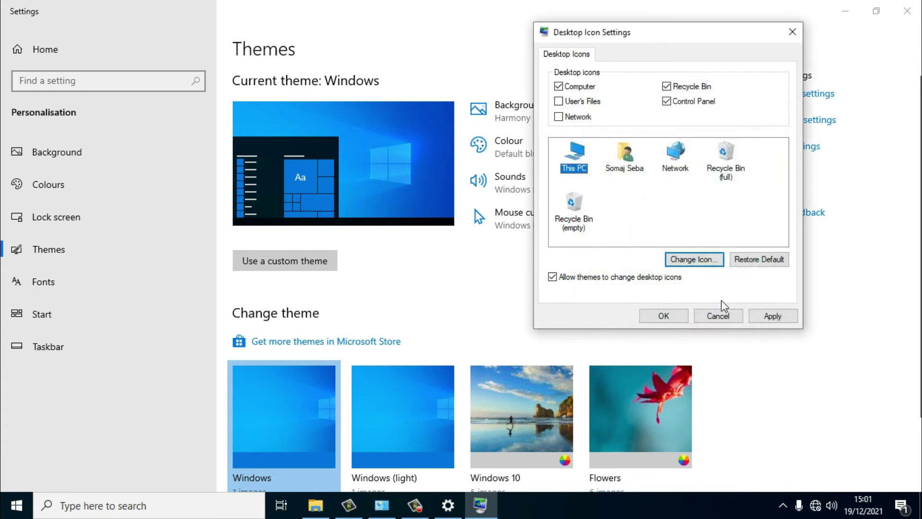
# - Apply the desktop icon settings and check the icons on the desktop
pyautogui.click(766, 317)
pyautogui.click(662, 315)
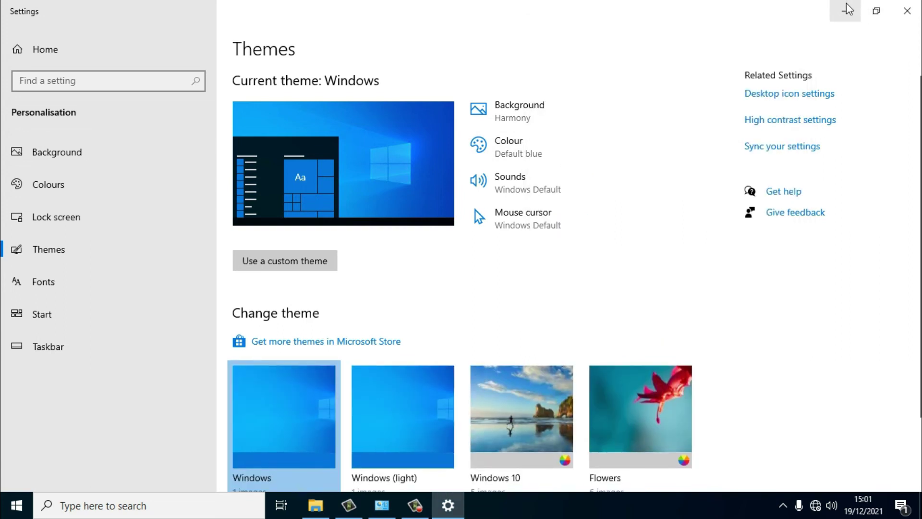
pyautogui.click(846, 10)
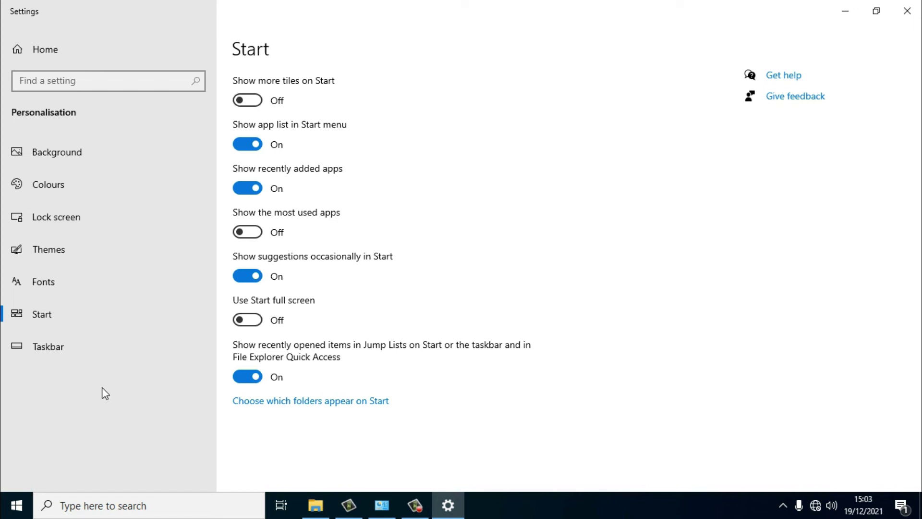
# - Open the Taskbar settings, and try enlarging the unlocked taskbar and moving it to the right edge of the screen and back
pyautogui.click(68, 347)
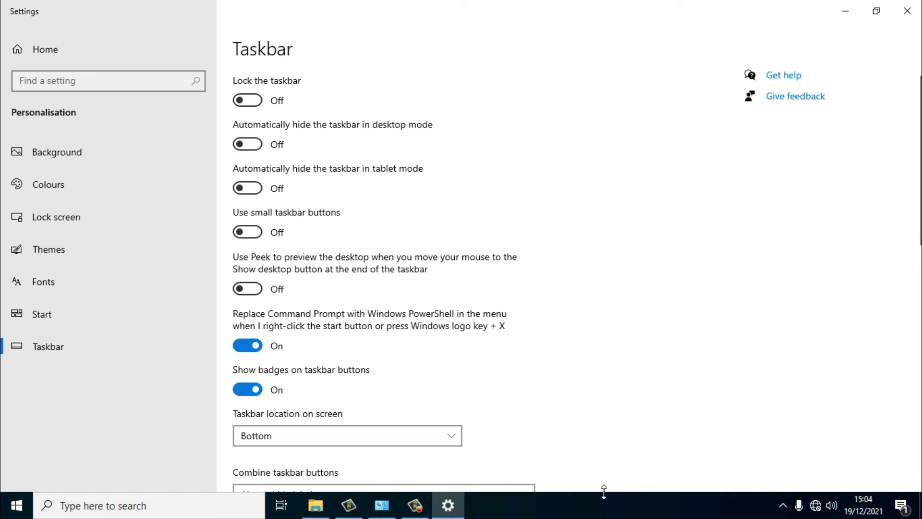
pyautogui.moveTo(603, 491); pyautogui.dragTo(621, 57)
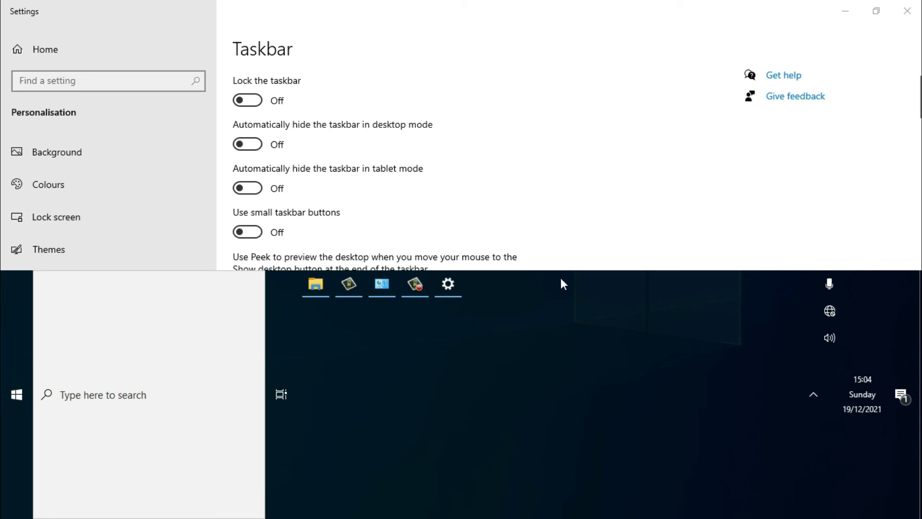
pyautogui.moveTo(723, 327); pyautogui.dragTo(646, 173)
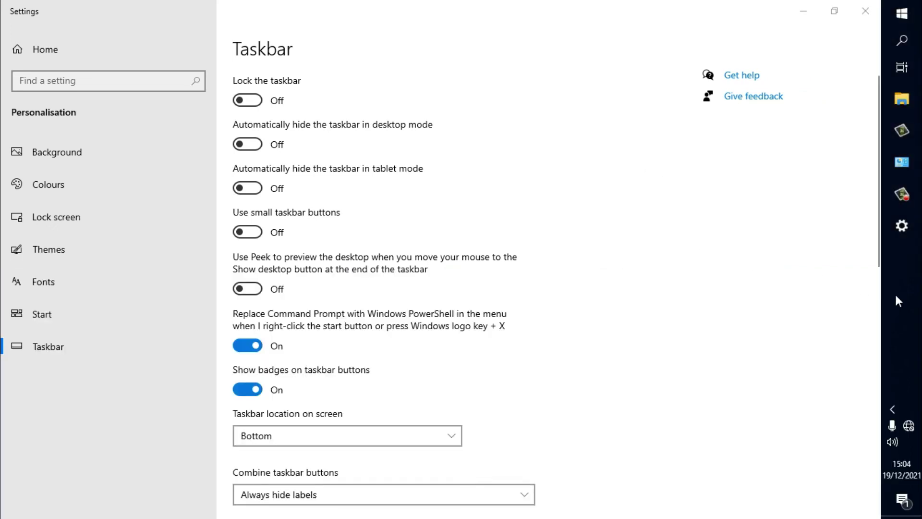
pyautogui.moveTo(848, 201); pyautogui.dragTo(633, 337)
pyautogui.moveTo(899, 355); pyautogui.dragTo(619, 392)
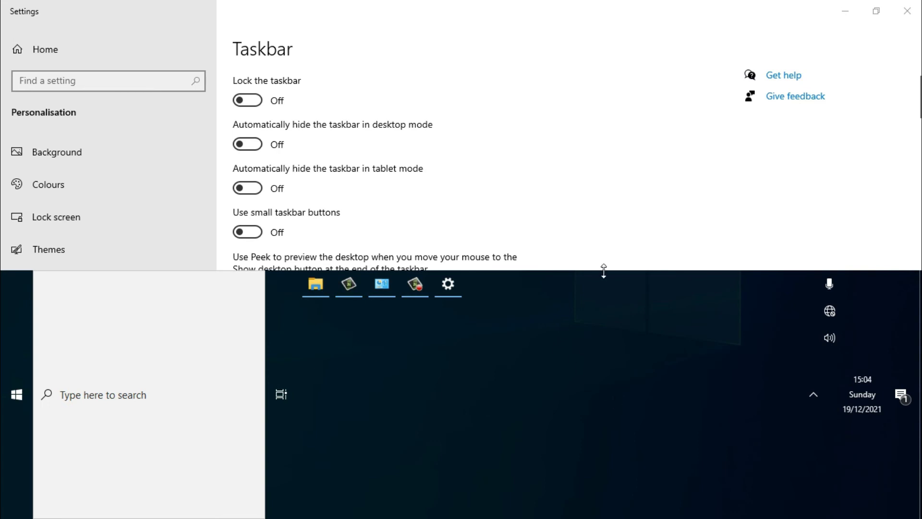
# - Turn on the taskbar lock and try to resize the locked taskbar
pyautogui.click(252, 102)
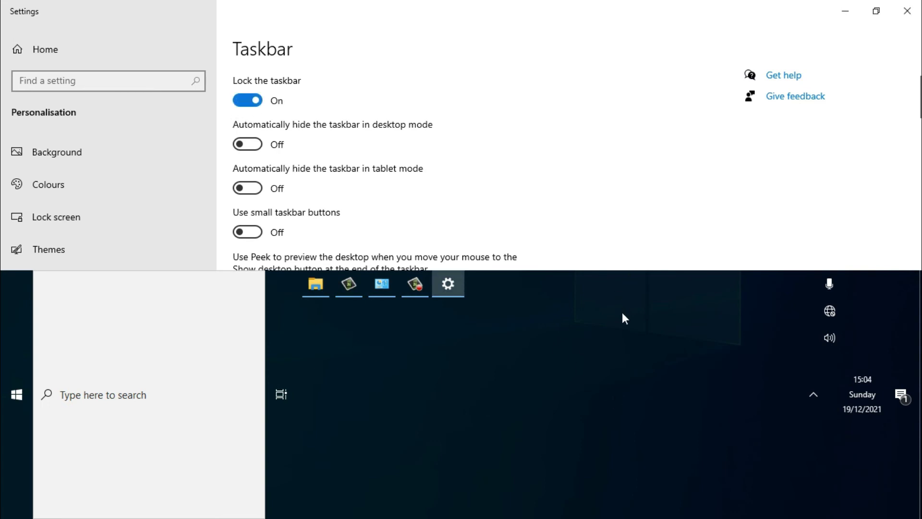
pyautogui.click(617, 308)
pyautogui.click(632, 262)
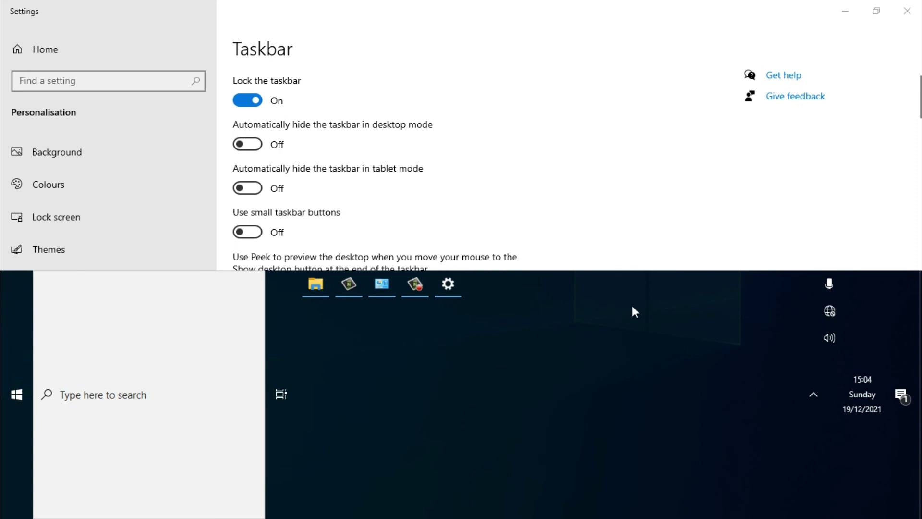
# - Unlock the taskbar, shrink it back to a single row, and lock it again
pyautogui.click(241, 102)
pyautogui.moveTo(608, 272); pyautogui.dragTo(596, 507)
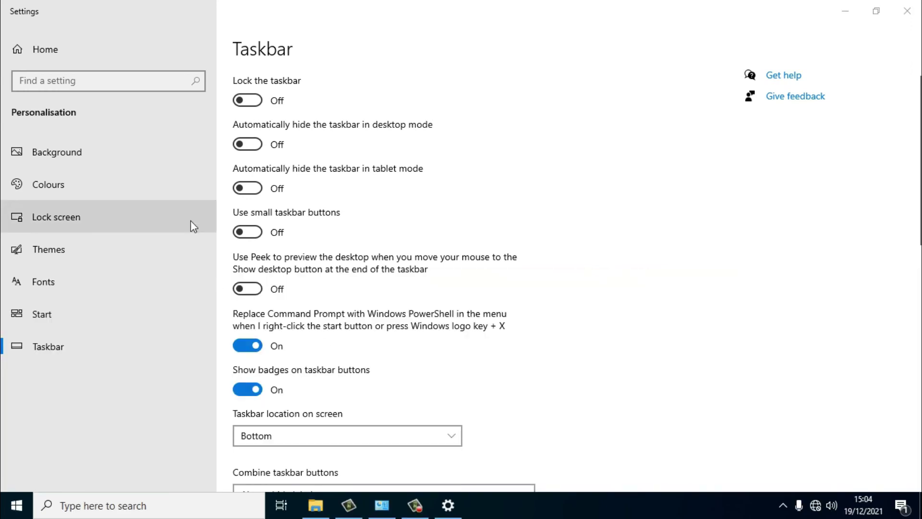
pyautogui.click(247, 100)
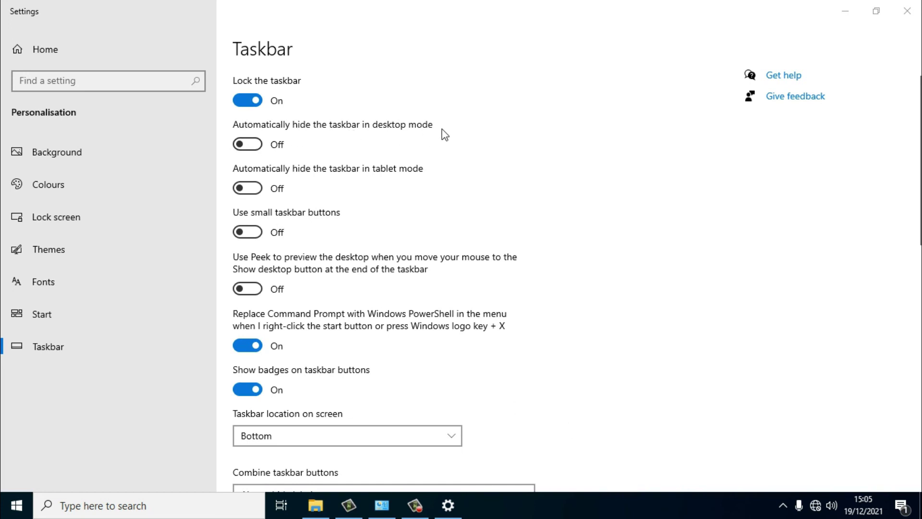
# - Try automatically hiding the taskbar in desktop mode and using small taskbar buttons, leaving both options off
pyautogui.click(258, 149)
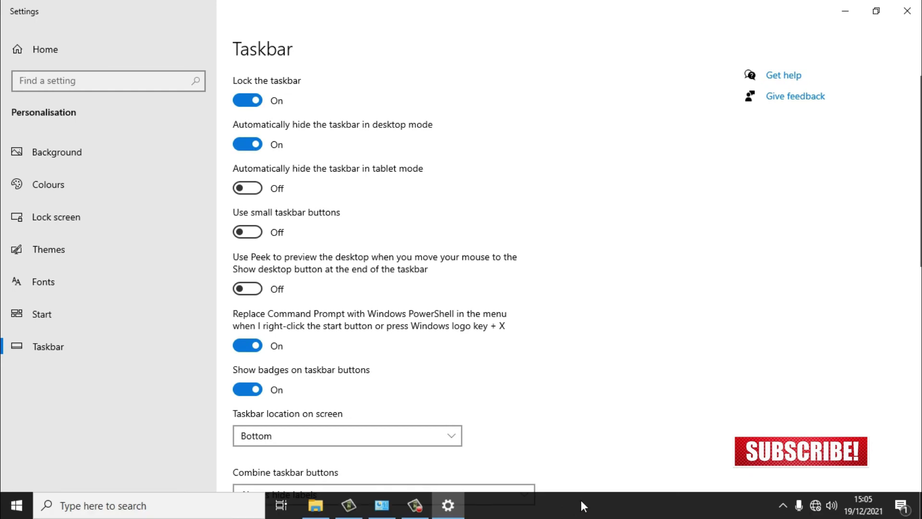
pyautogui.click(248, 144)
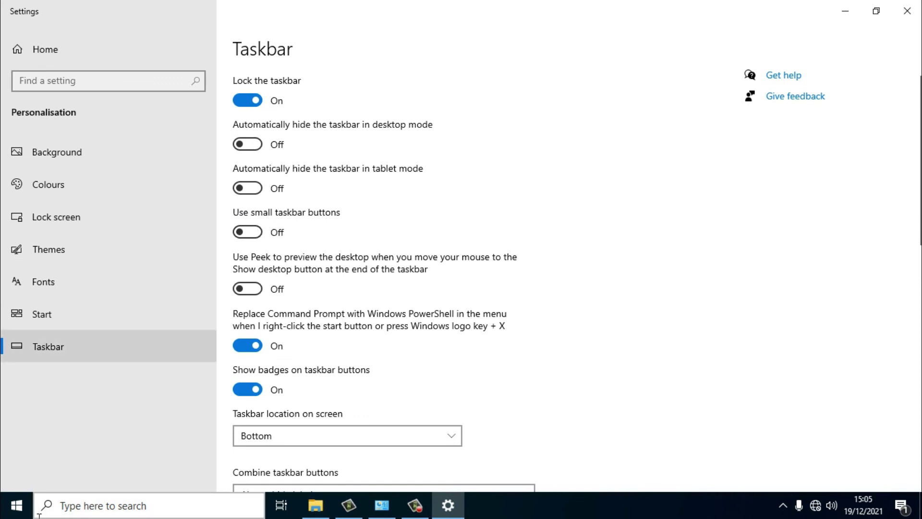
pyautogui.click(247, 232)
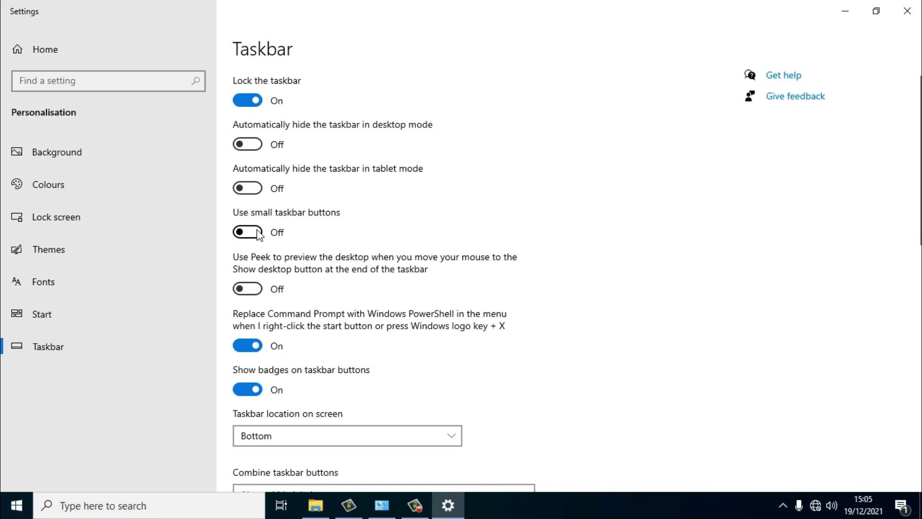
pyautogui.click(258, 232)
# - Try the Top and Right taskbar locations, and set the location back to Bottom
pyautogui.scroll(-3, 218, 380)
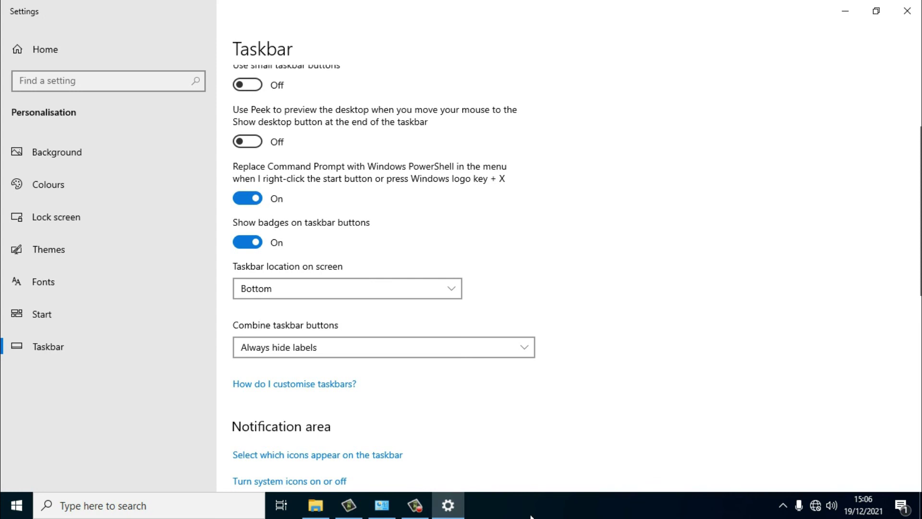
pyautogui.click(307, 288)
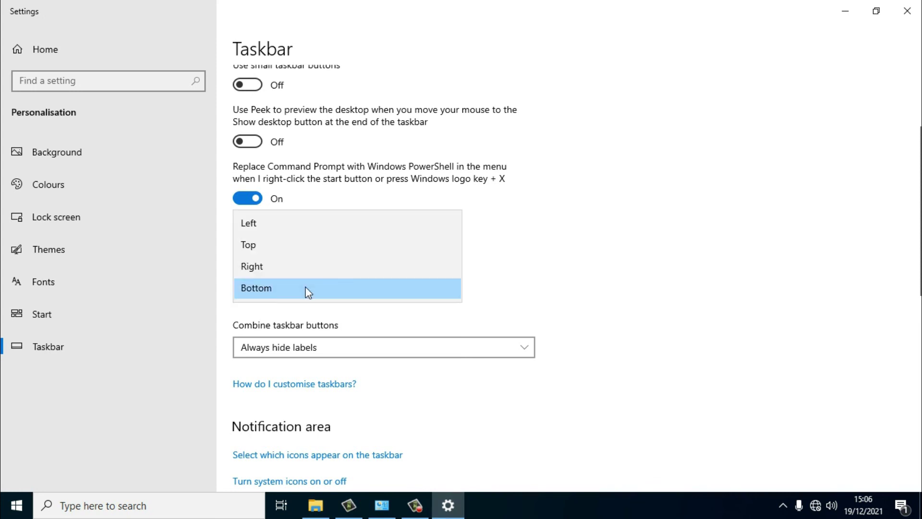
pyautogui.click(278, 242)
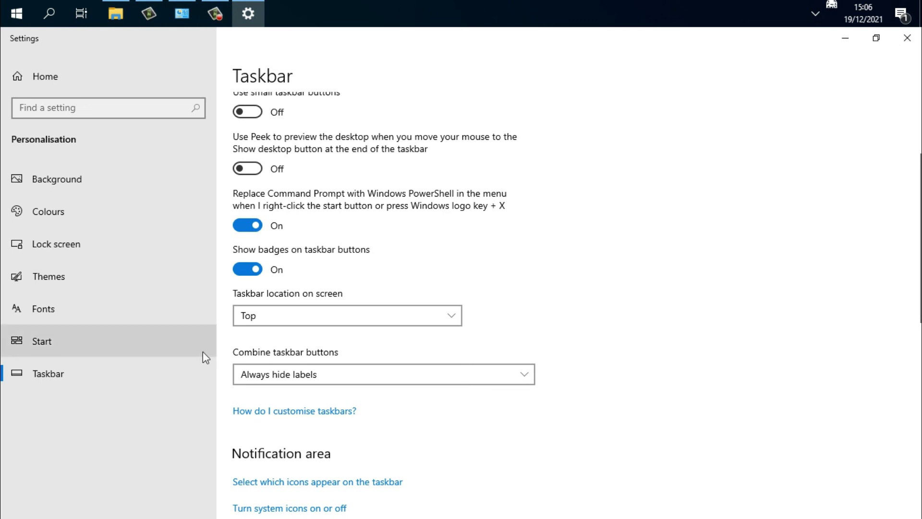
pyautogui.click(301, 318)
pyautogui.click(279, 340)
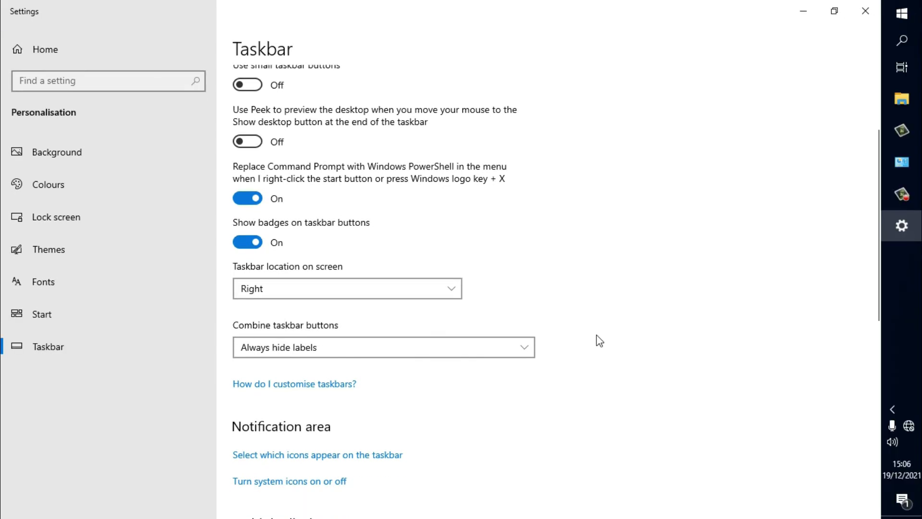
pyautogui.click(330, 288)
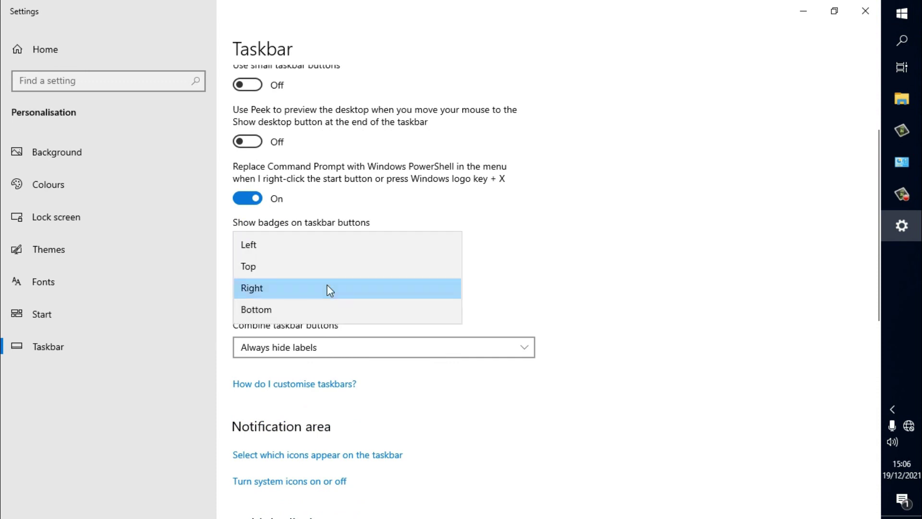
pyautogui.click(290, 309)
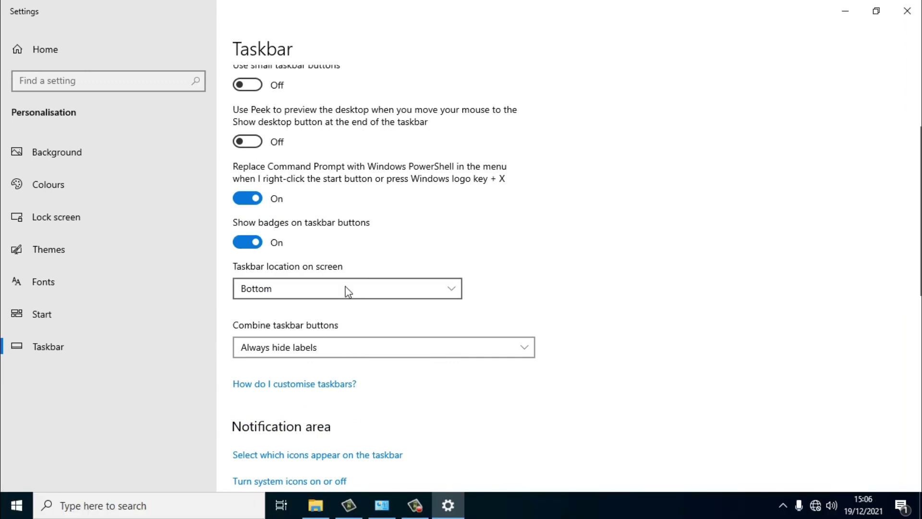
# - Try combining taskbar buttons with "When the taskbar is full", and set the option back to "Always hide labels"
pyautogui.scroll(-2, 365, 292)
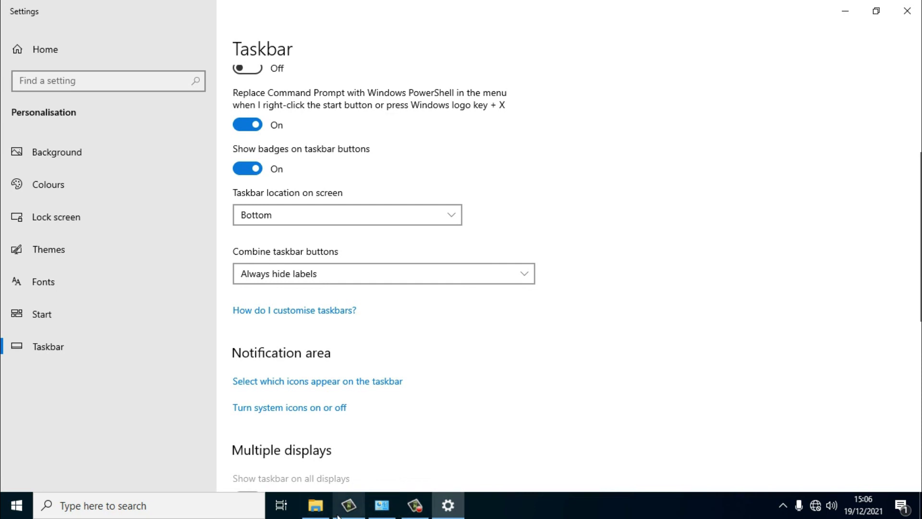
pyautogui.click(347, 278)
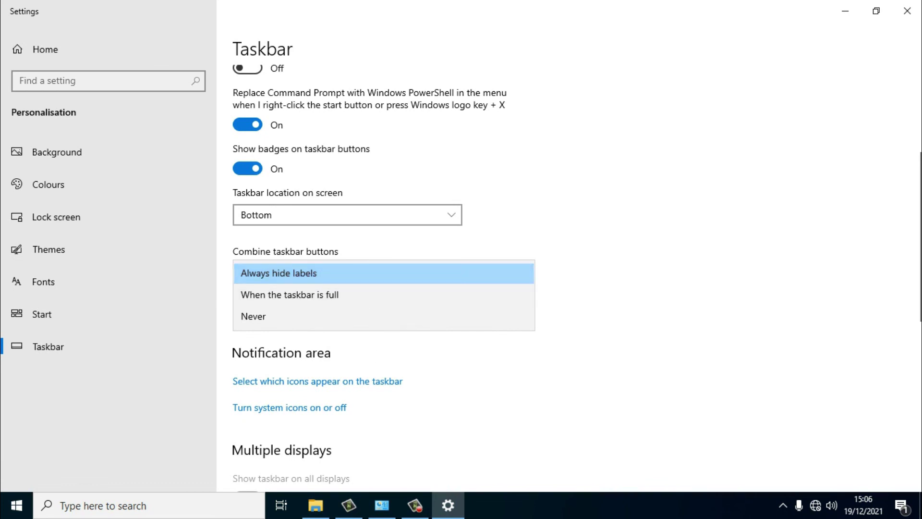
pyautogui.click(340, 300)
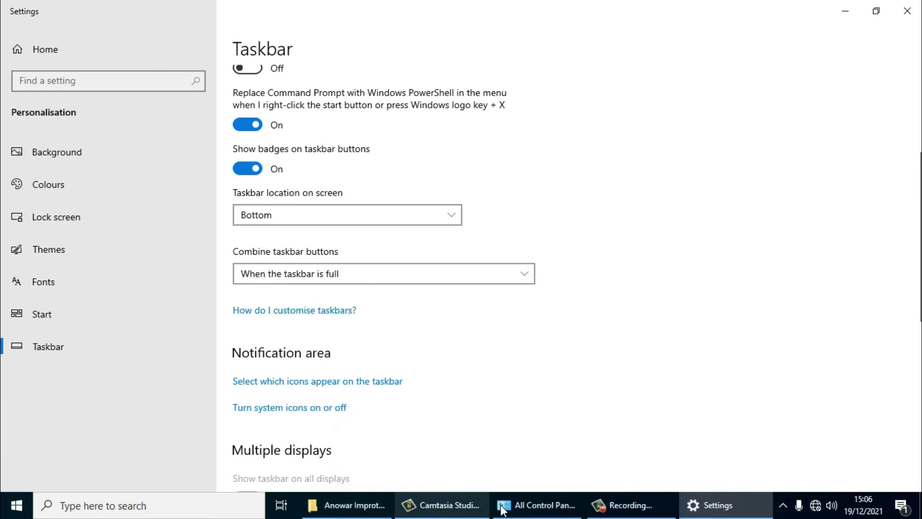
pyautogui.click(310, 274)
pyautogui.click(308, 253)
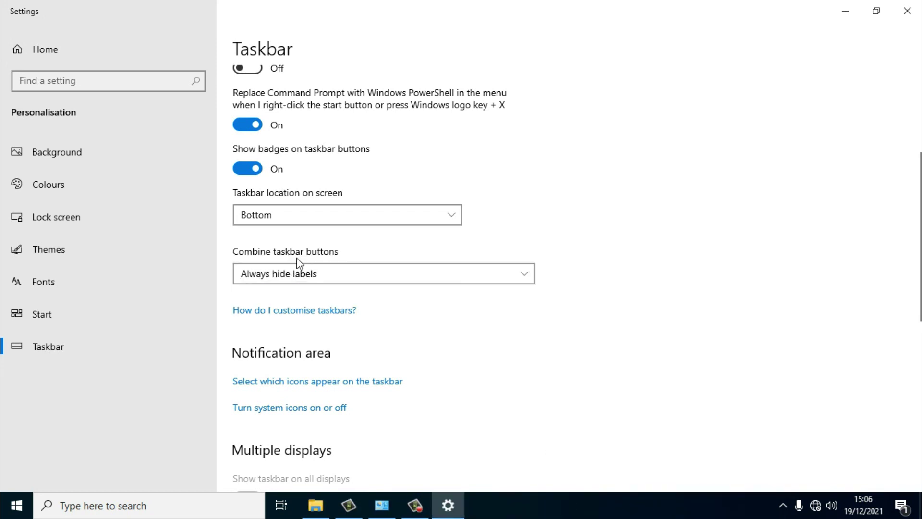
# - Review the notification area, multiple displays and People options on the Taskbar page, and close Settings
pyautogui.scroll(-3, 529, 361)
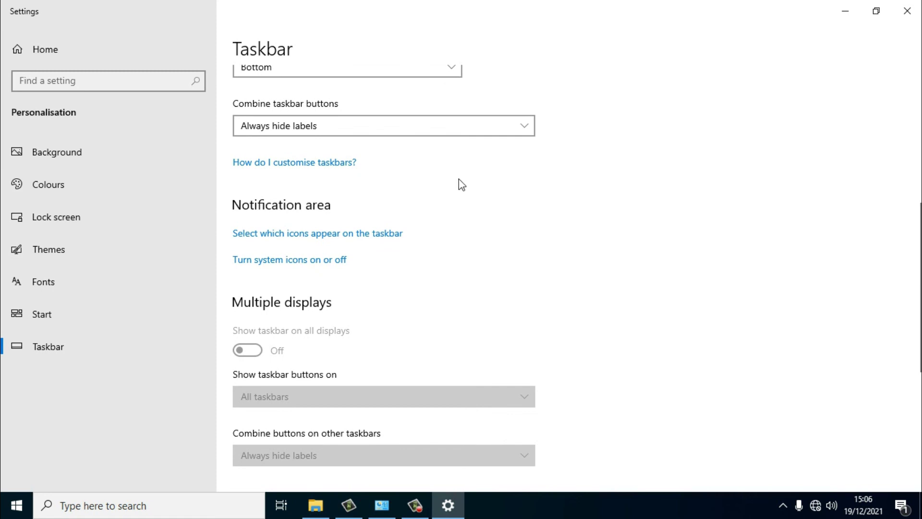
pyautogui.scroll(-5, 480, 206)
pyautogui.click(907, 11)
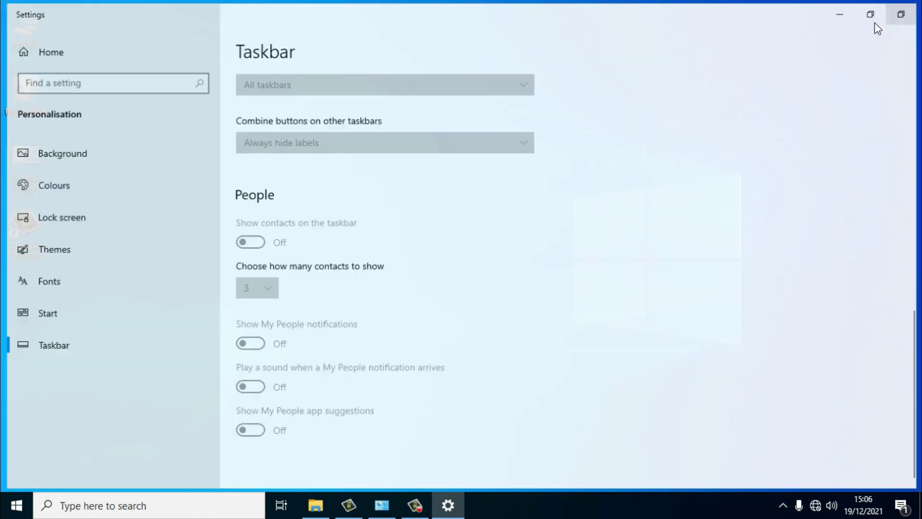
# - Show how the Personalisation settings are reached from the desktop, and return to the desktop
pyautogui.rightClick(356, 87)
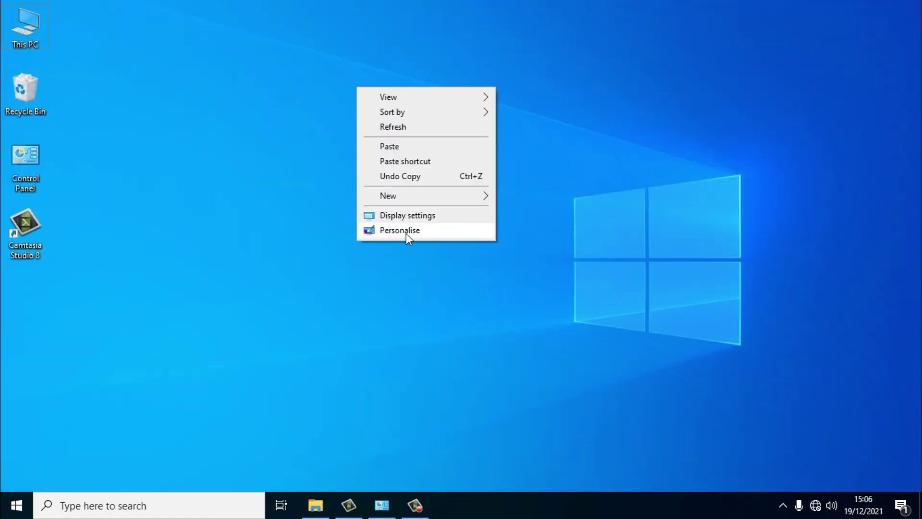
pyautogui.click(405, 230)
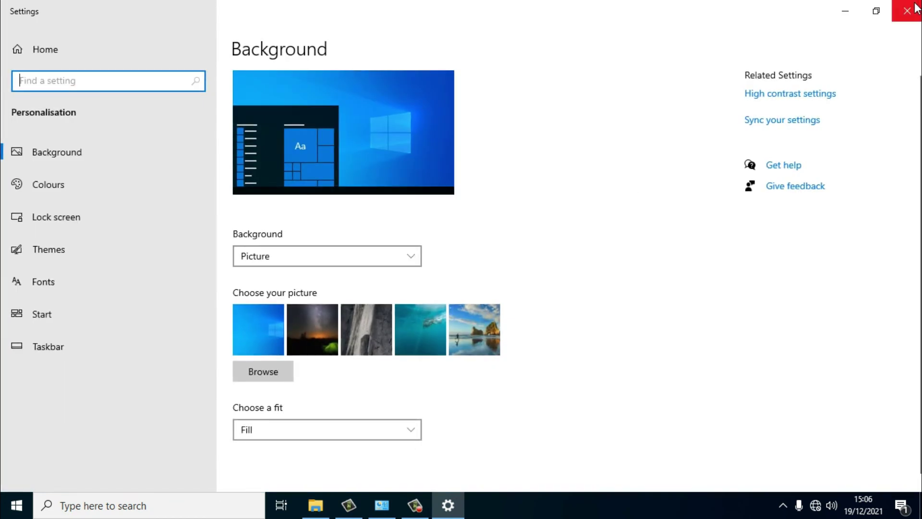
pyautogui.click(909, 19)
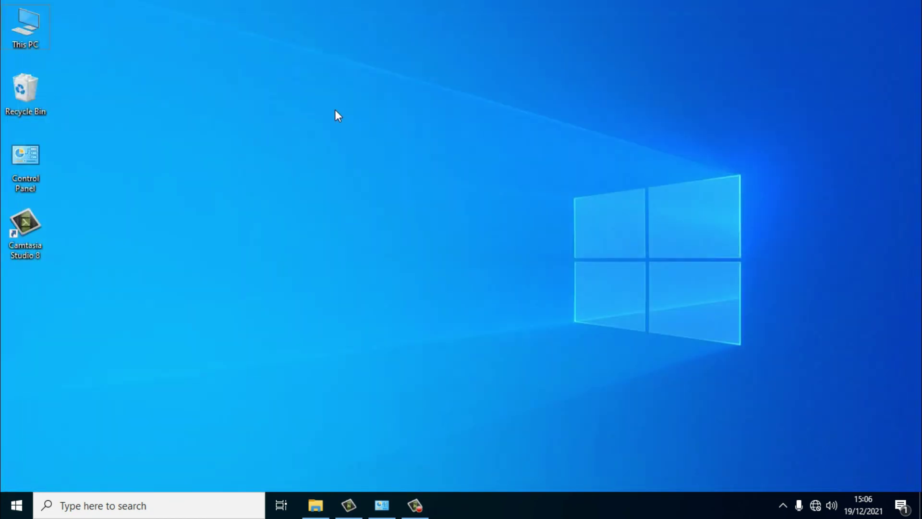
pyautogui.rightClick(335, 110)
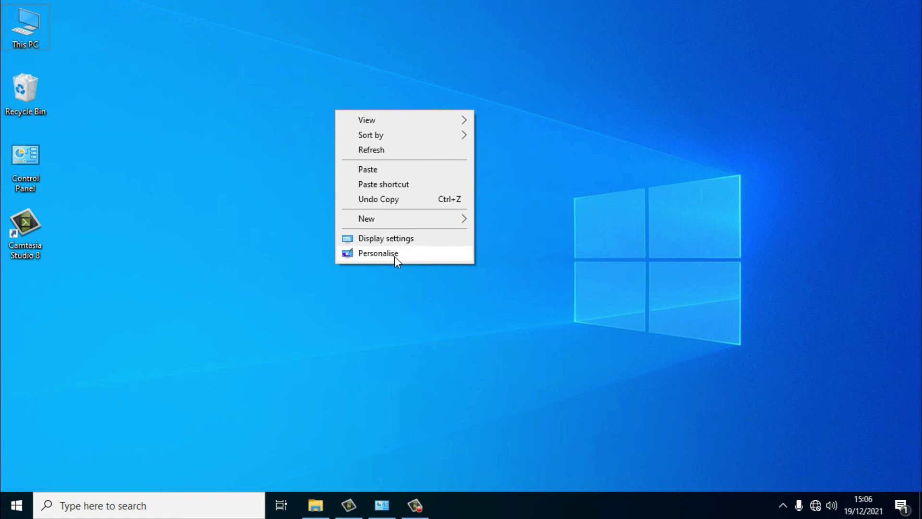
pyautogui.click(265, 61)
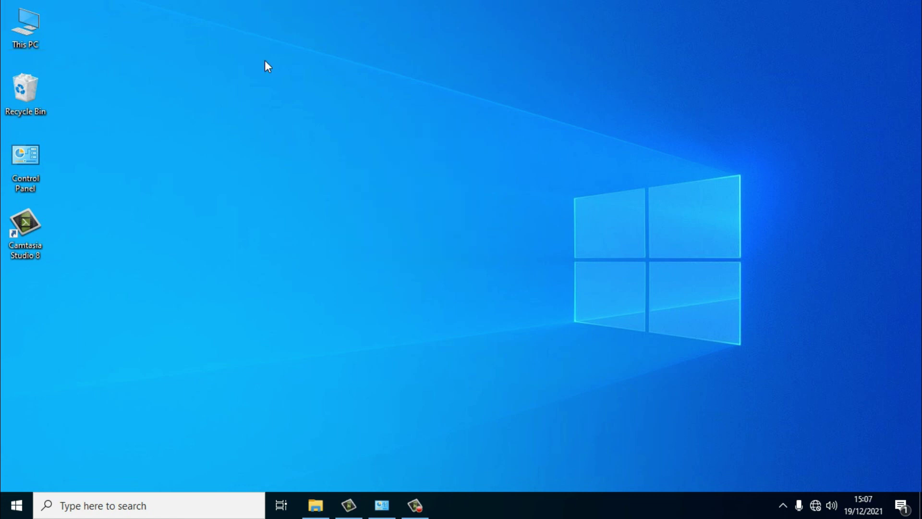
# - Refresh the desktop twice
pyautogui.rightClick(350, 20)
pyautogui.click(393, 62)
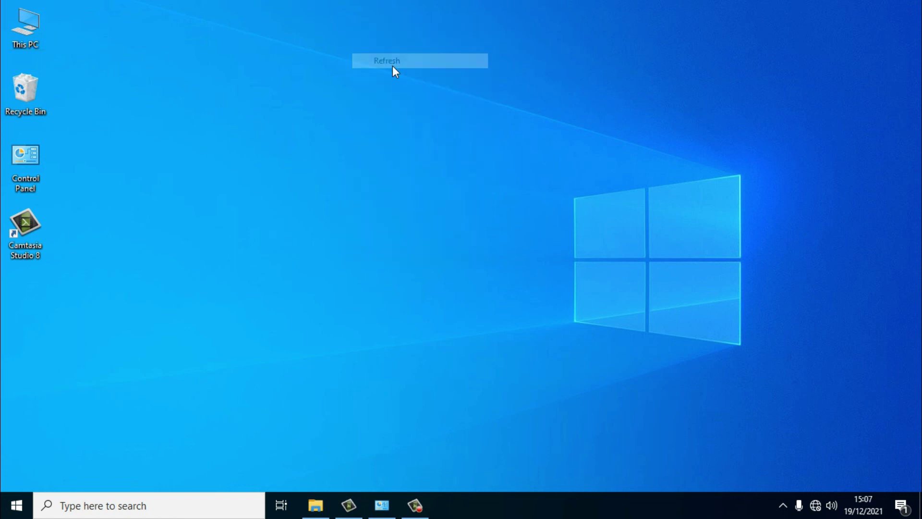
pyautogui.rightClick(393, 68)
pyautogui.click(488, 103)
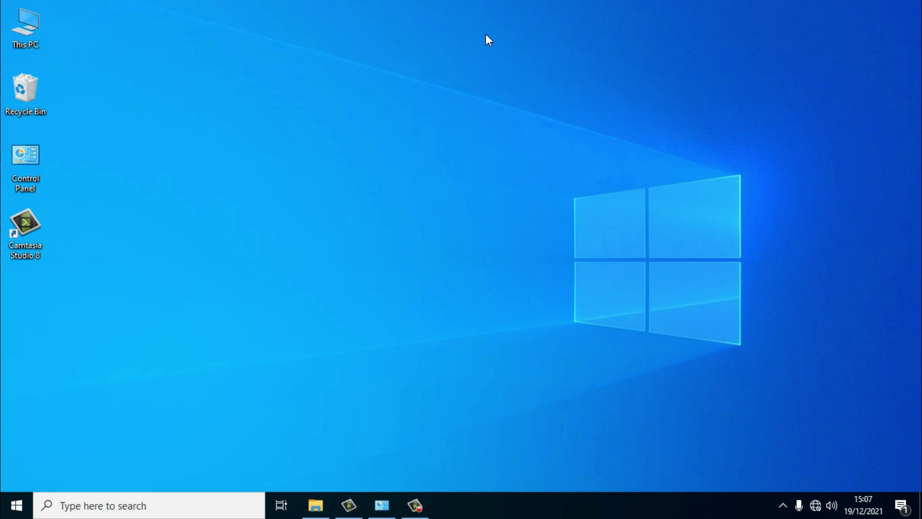